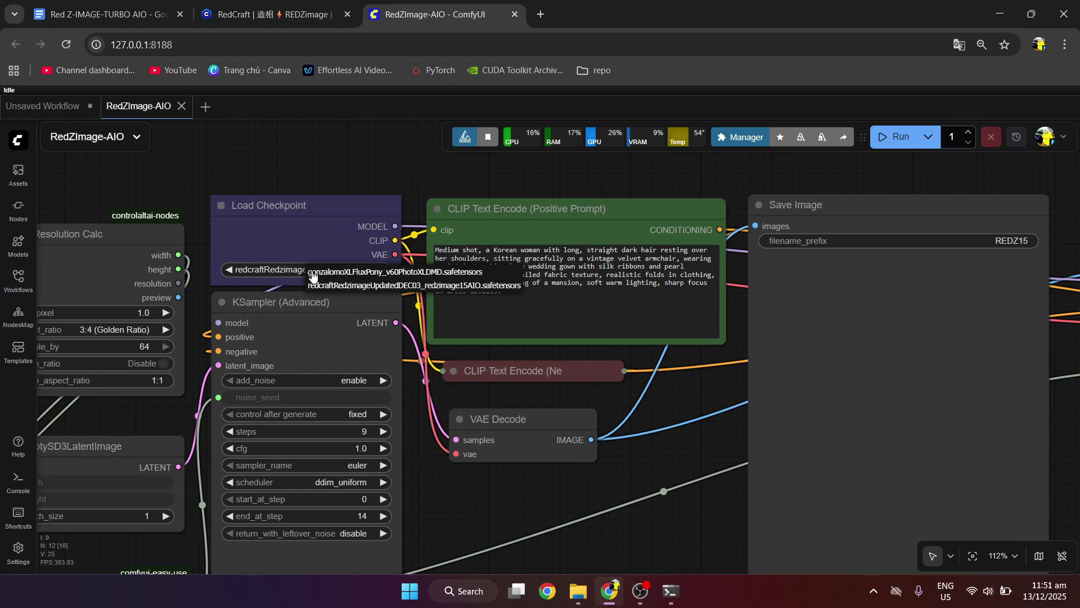
Step: Select redcraftRedzimageUpdatedDEC03_redzimage15AIO.safetensors as the model in the Load Checkpoint node
left_click(335, 286)
left_click_drag(523, 478, 299, 289)
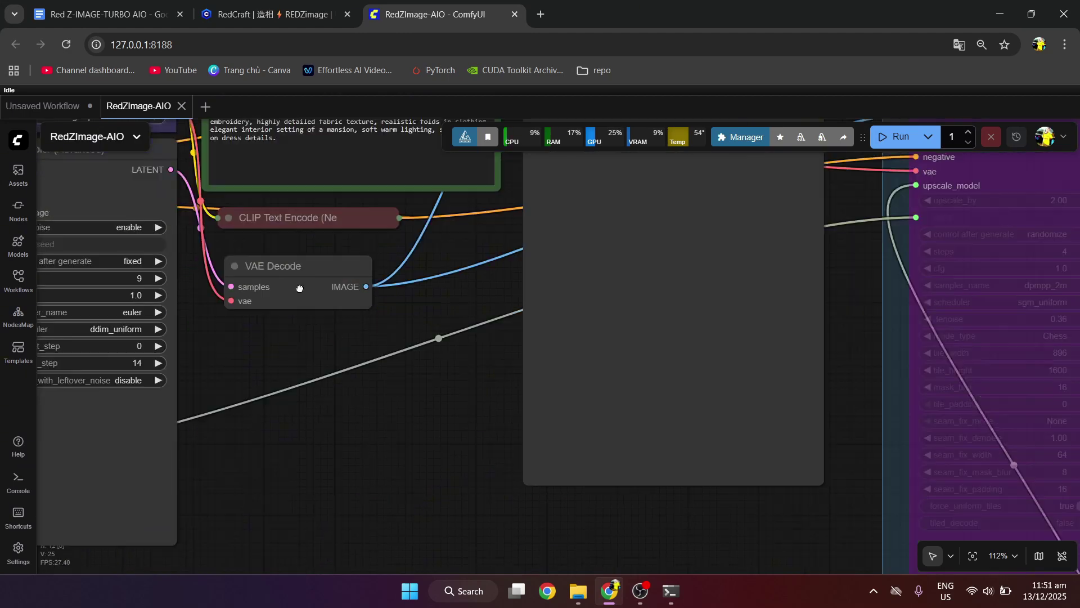
left_click_drag(456, 415, 59, 123)
left_click(645, 469)
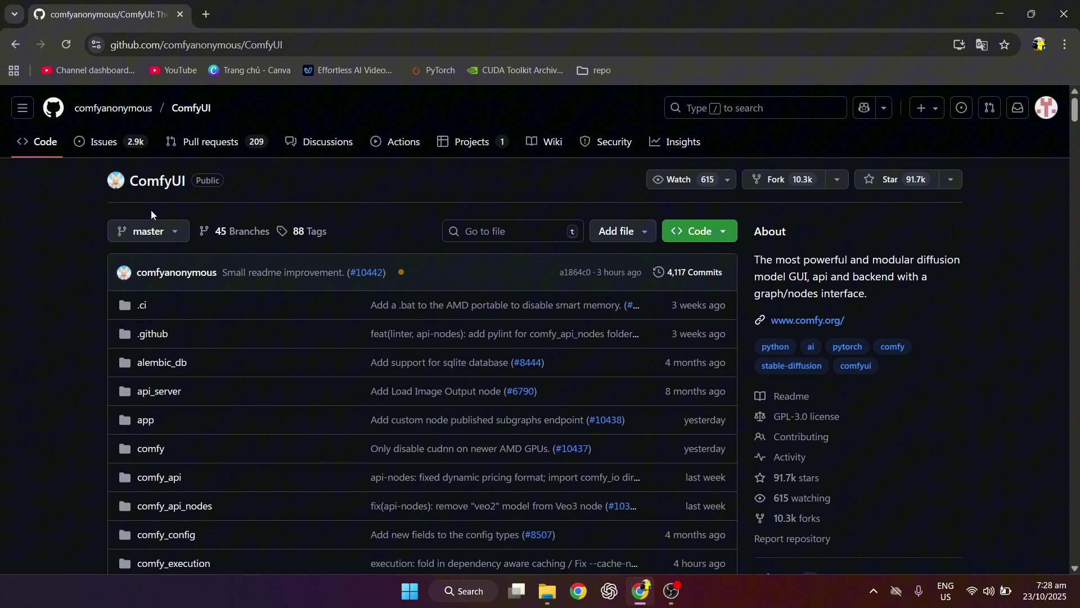
Step: Open the v0.3.66 release of the ComfyUI repository and download ComfyUI_windows_portable_nvidia.7z from its assets
scroll(820, 318, "down", 2)
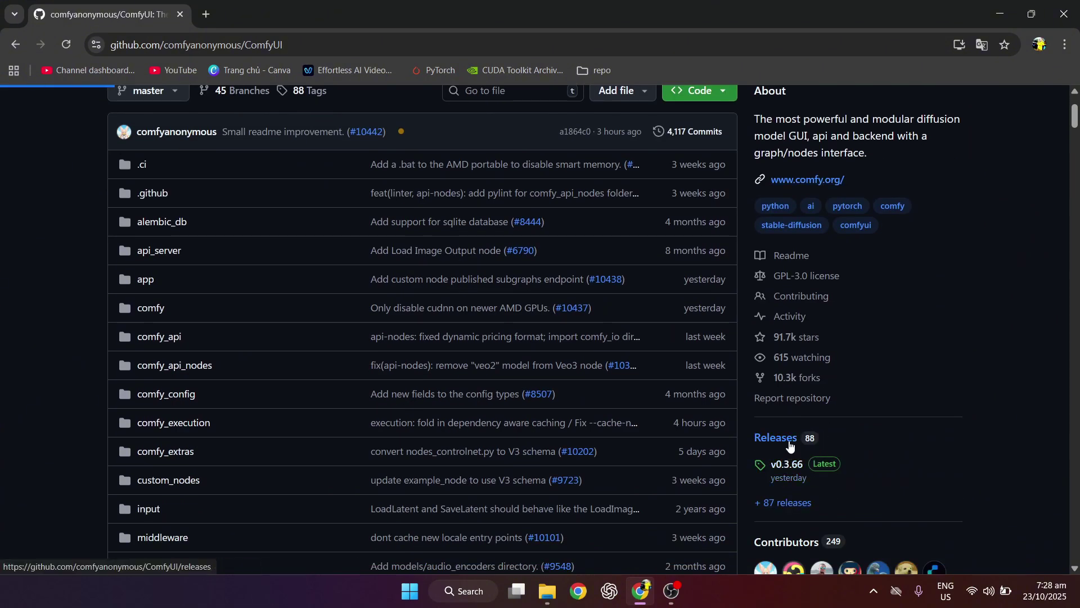
scroll(109, 335, "down", 10)
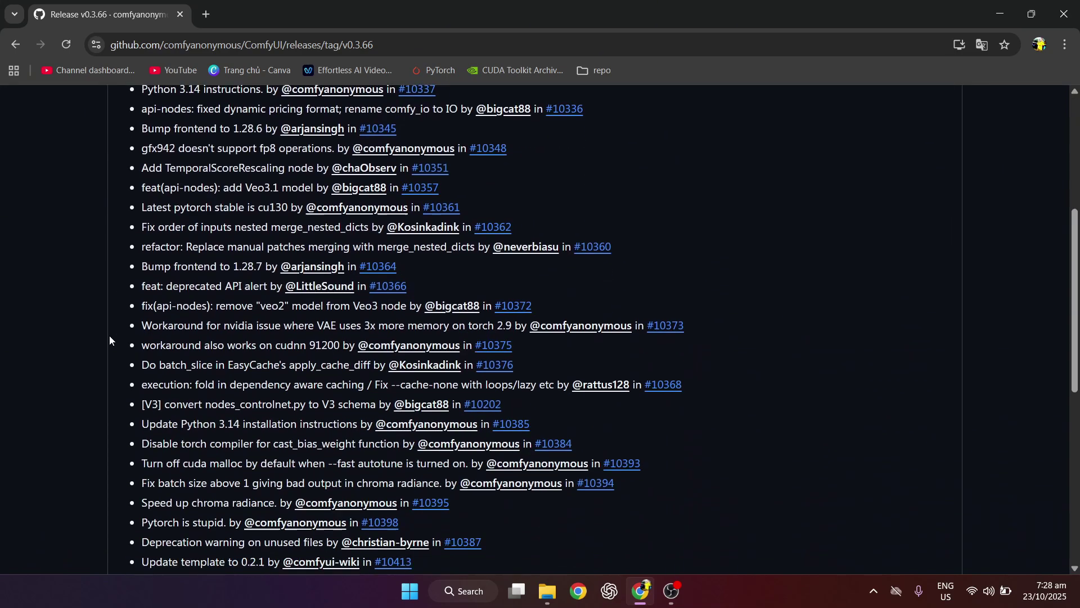
scroll(120, 337, "down", 1)
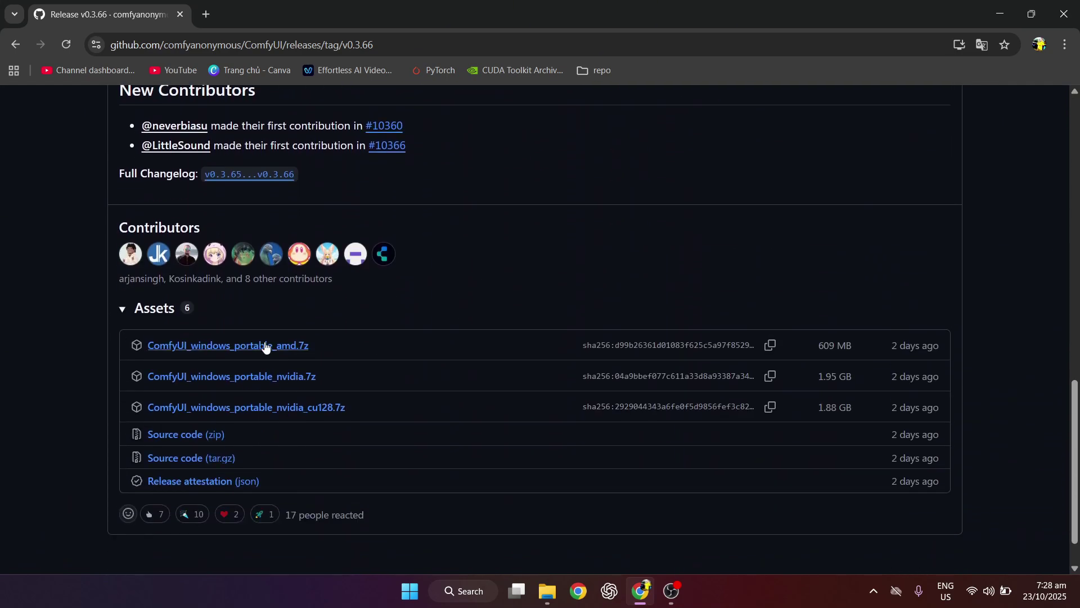
left_click(296, 382)
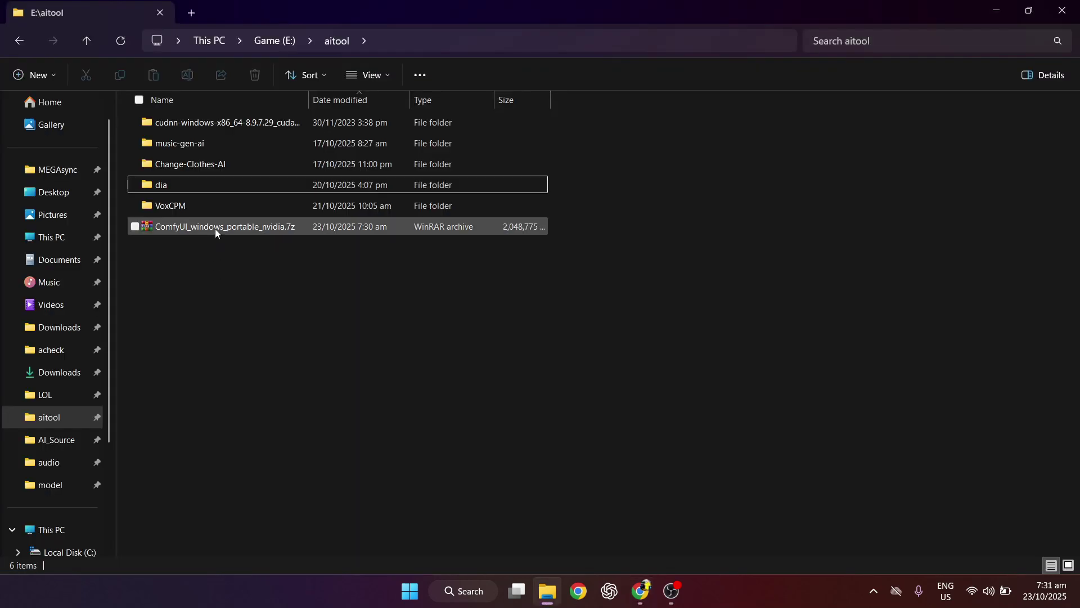
Step: Extract ComfyUI_windows_portable_nvidia.7z into the aitool folder with 7-Zip and open the resulting ComfyUI_windows_portable folder
left_click(215, 229)
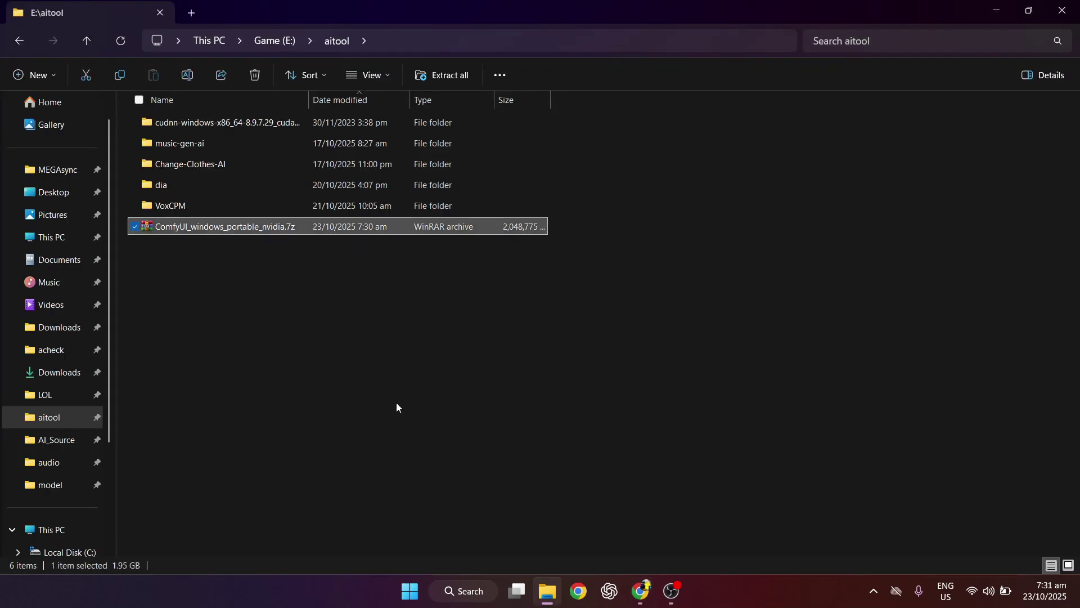
right_click(230, 226)
left_click(305, 476)
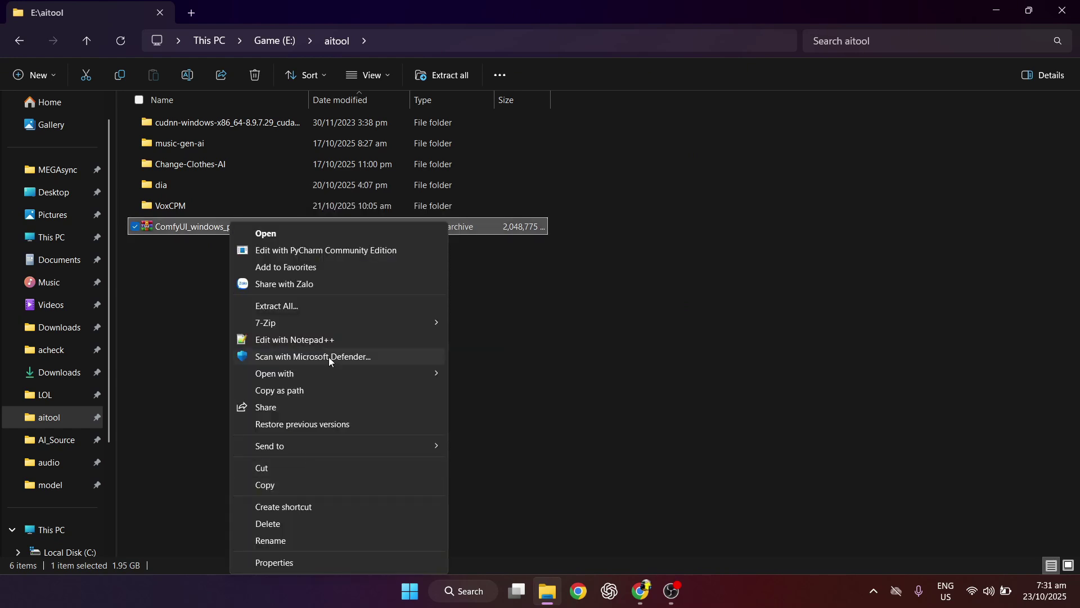
mouse_move(359, 323)
left_click(528, 381)
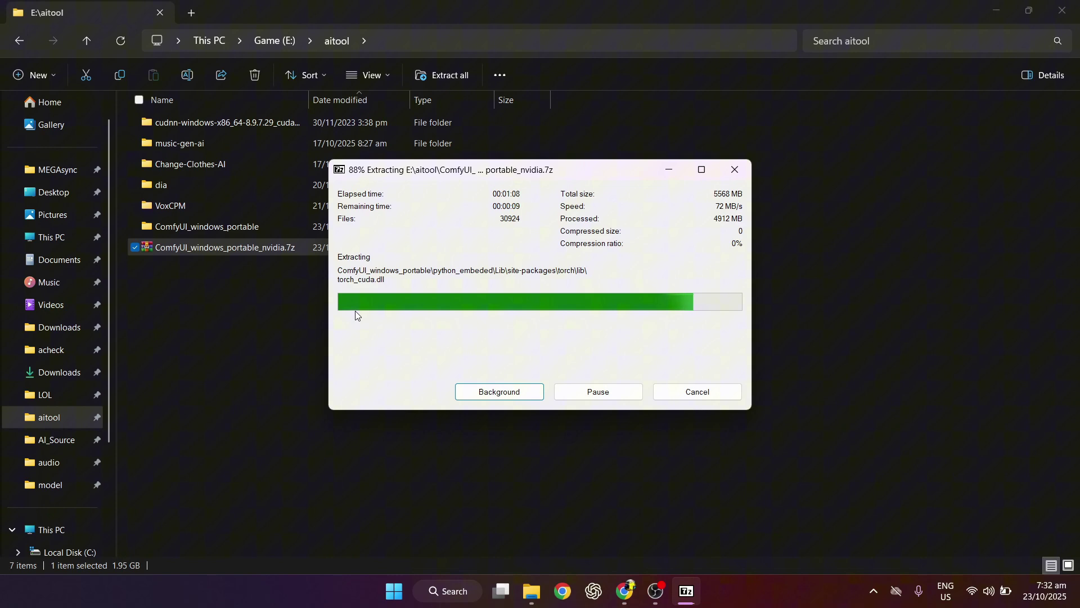
double_click(207, 227)
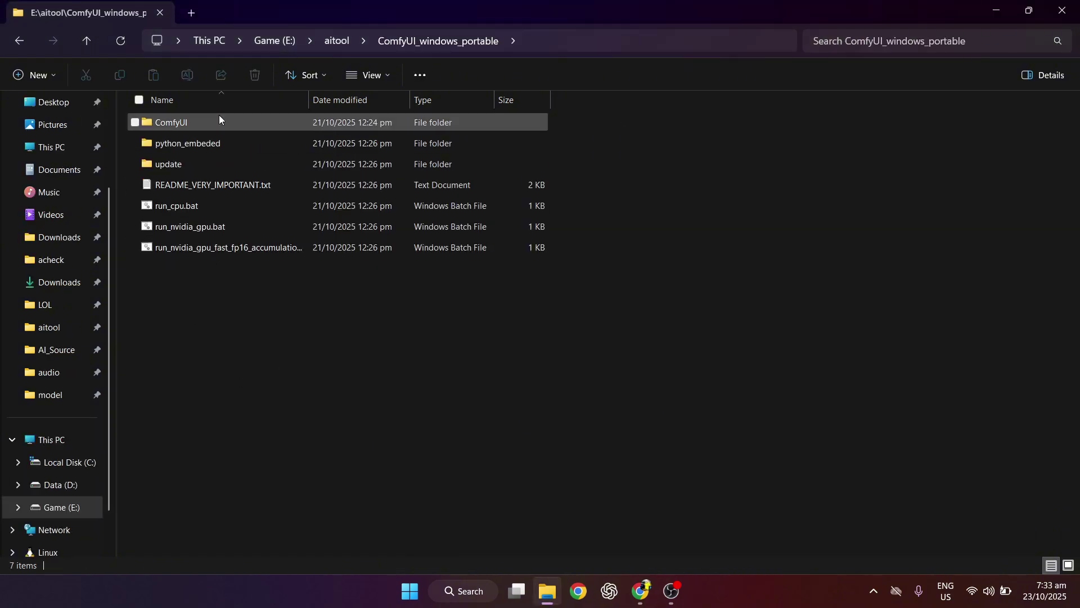
Step: From the ComfyUI-Manager page in the browser, open Command Prompt and switch to the E: drive
left_click(642, 591)
key("alt+Left")
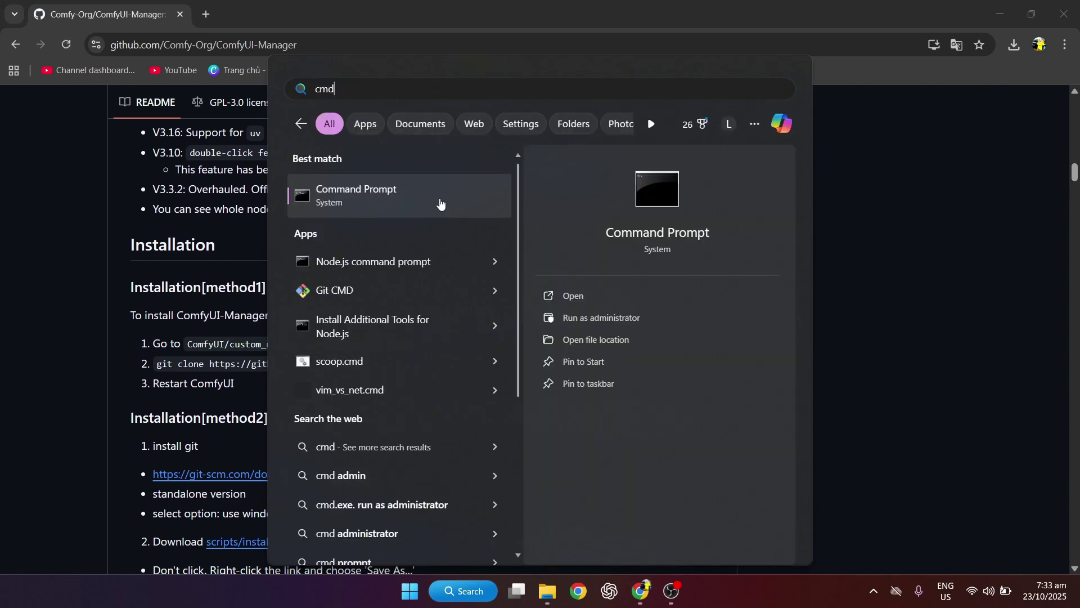
left_click(380, 200)
type("e:")
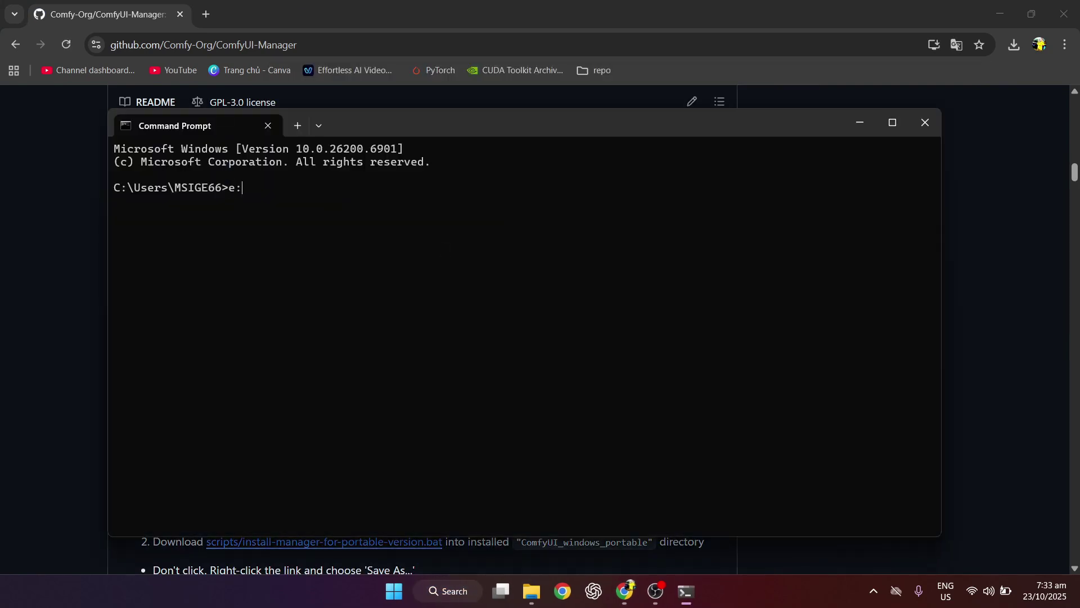
key("Return")
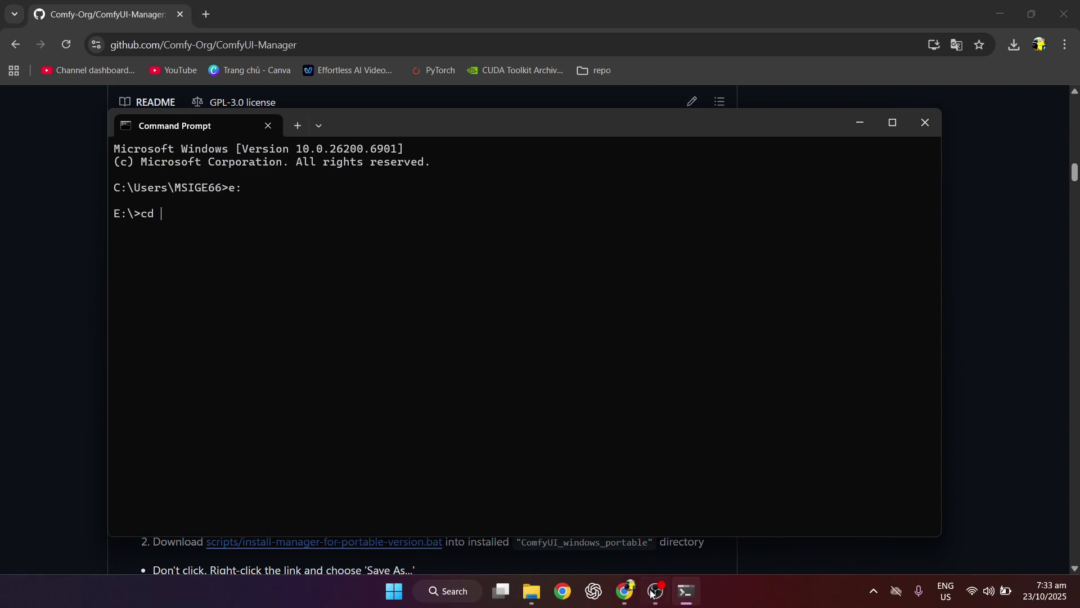
Step: Browse to the custom_nodes folder inside ComfyUI_windows_portable\ComfyUI in File Explorer and copy its path
left_click(532, 591)
double_click(201, 144)
left_click(444, 40)
left_click(180, 125)
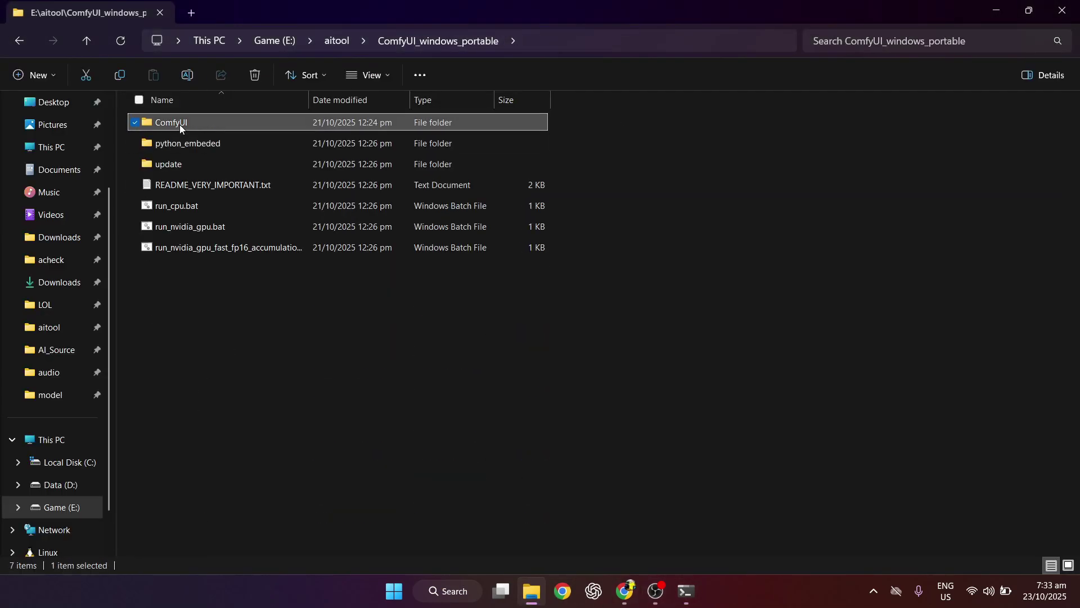
double_click(180, 124)
double_click(212, 366)
left_click(539, 45)
key("ctrl+c")
Step: Change the Command Prompt directory to E:\aitool\ComfyUI_windows_portable\ComfyUI\custom_nodes
left_click(531, 596)
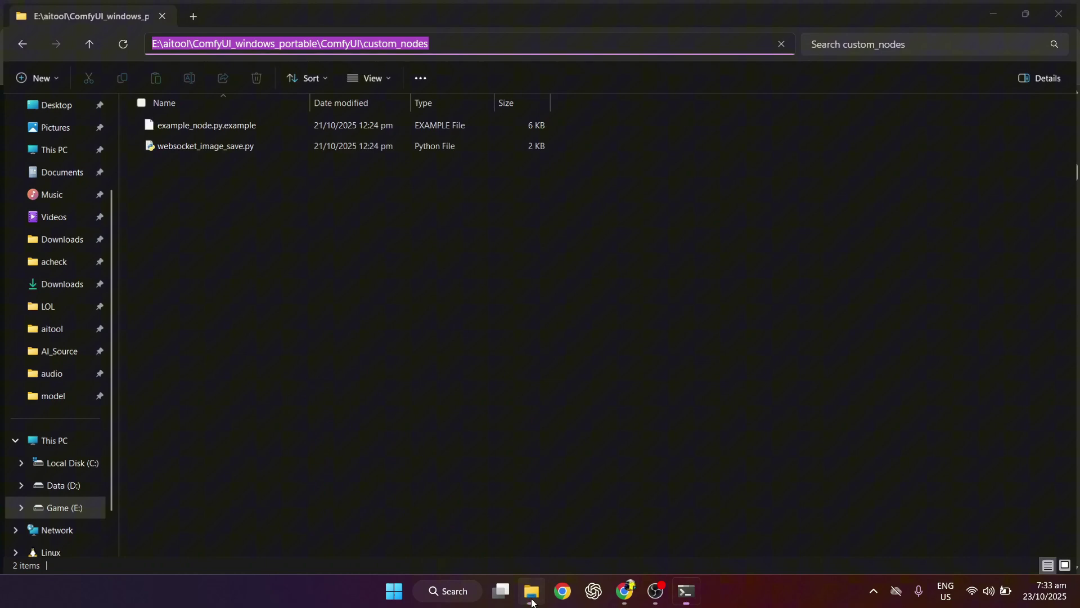
type("cd")
key("ctrl+v")
key("Return")
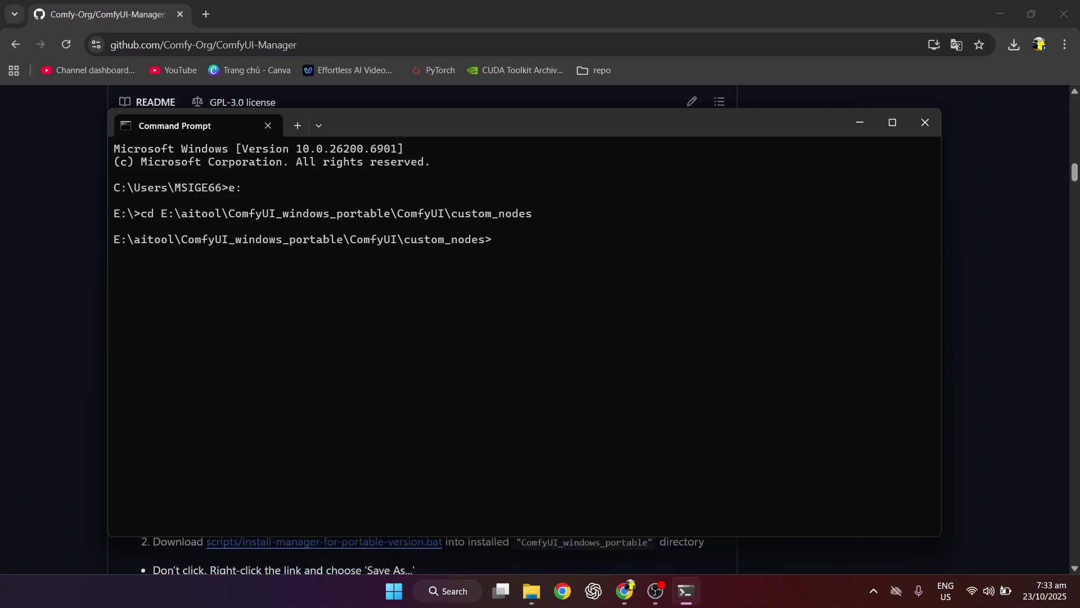
Step: Copy the git clone command for ComfyUI-Manager from the README's method 1 and run it in Command Prompt
left_click(1, 301)
left_click_drag(157, 366, 552, 359)
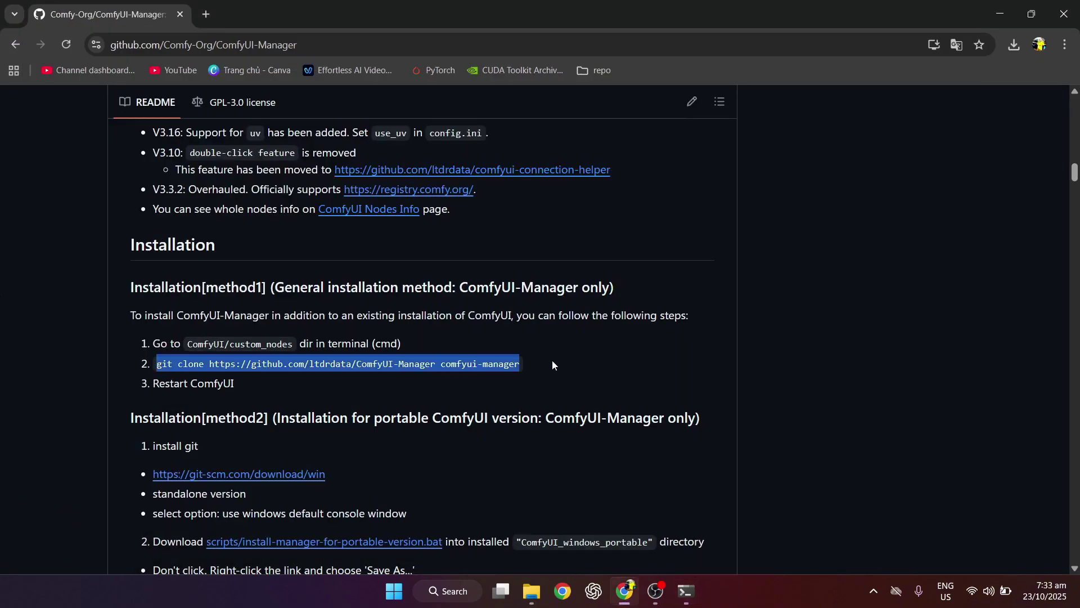
key("ctrl+c")
key("alt+Tab")
key("ctrl+v")
key("Return")
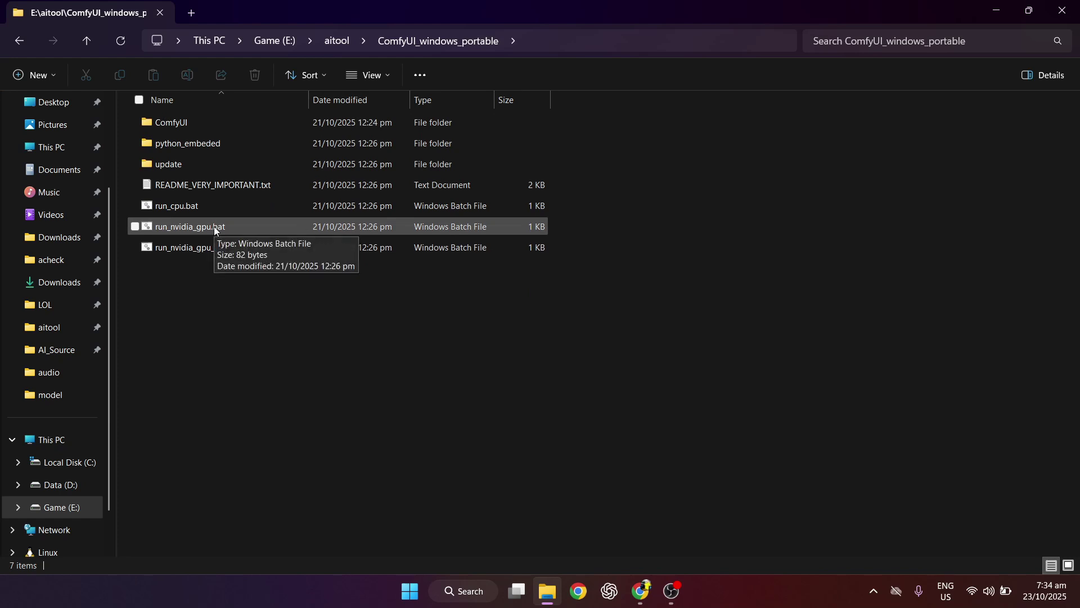
Step: Launch ComfyUI with run_nvidia_gpu.bat from the ComfyUI_windows_portable folder
double_click(241, 230)
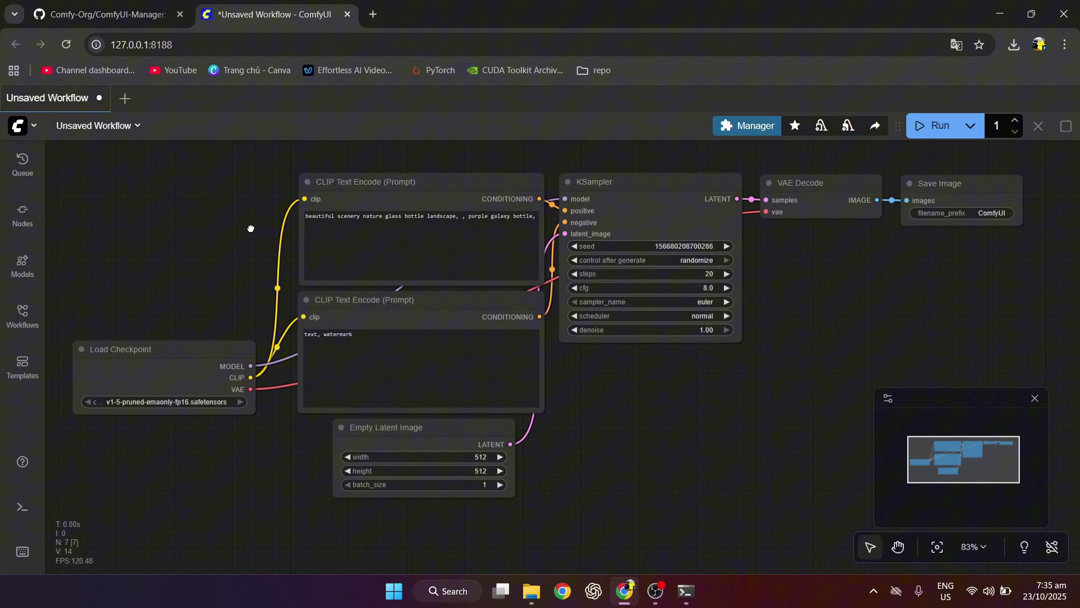
scroll(251, 228, "up", 2)
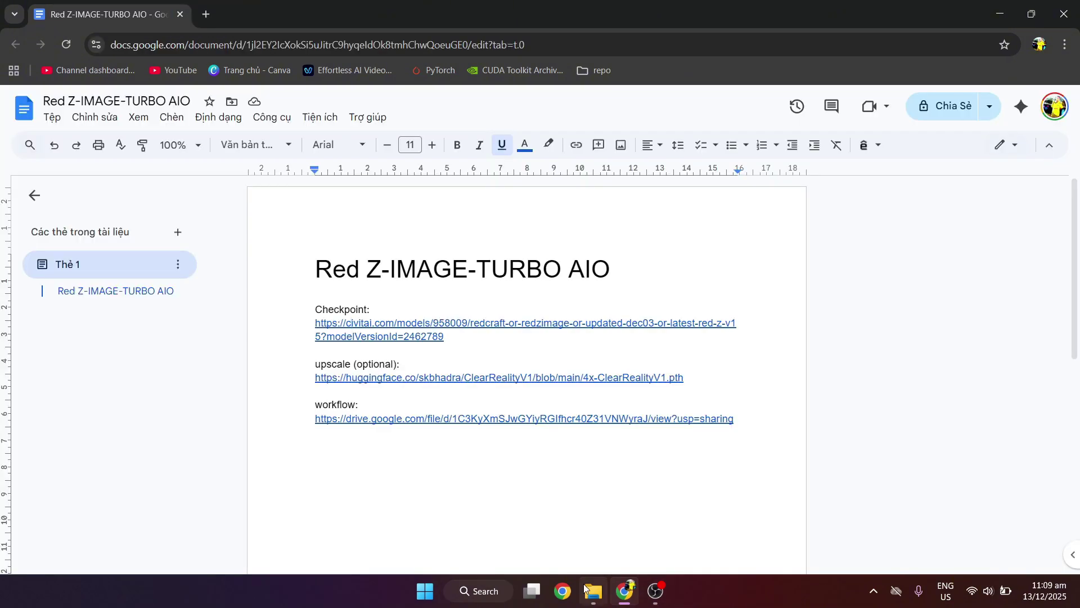
Step: Open the Civitai checkpoint link from the document and find the Full Model bf16 entry in the file list
left_click(397, 332)
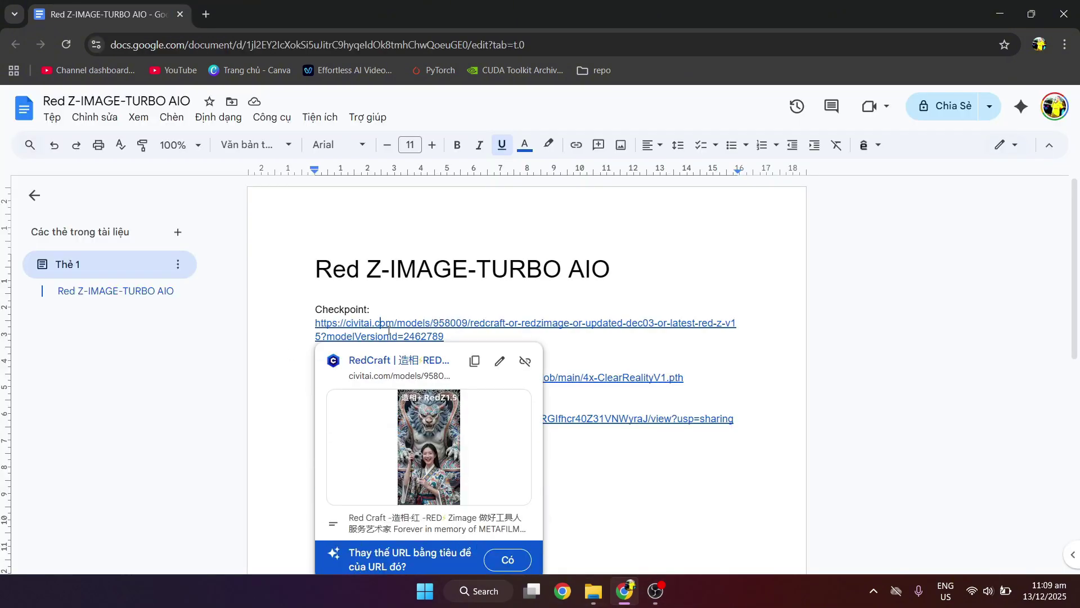
left_click(392, 365)
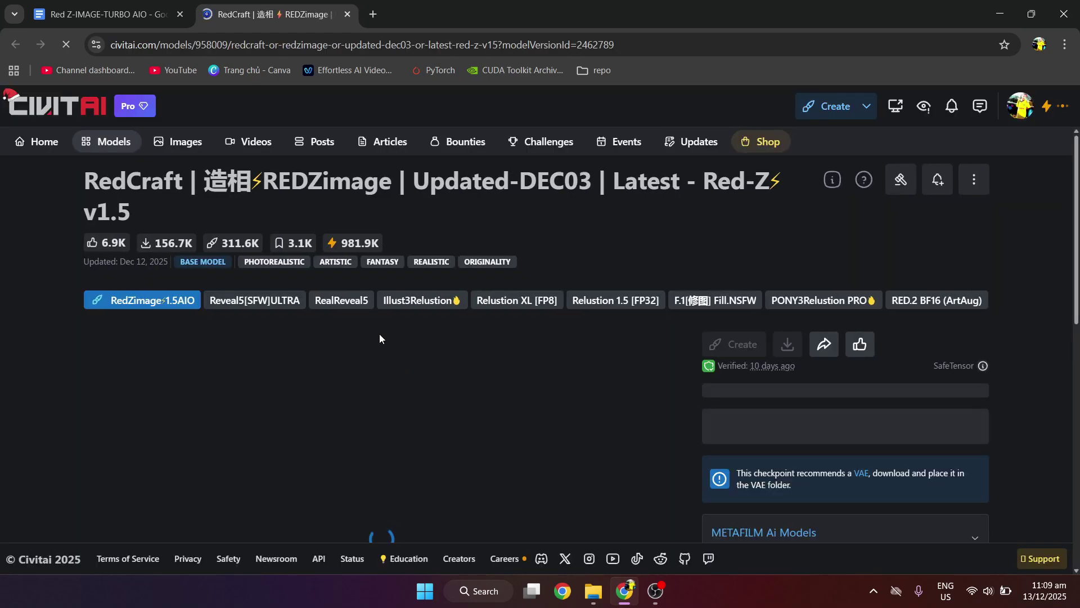
scroll(403, 310, "down", 3)
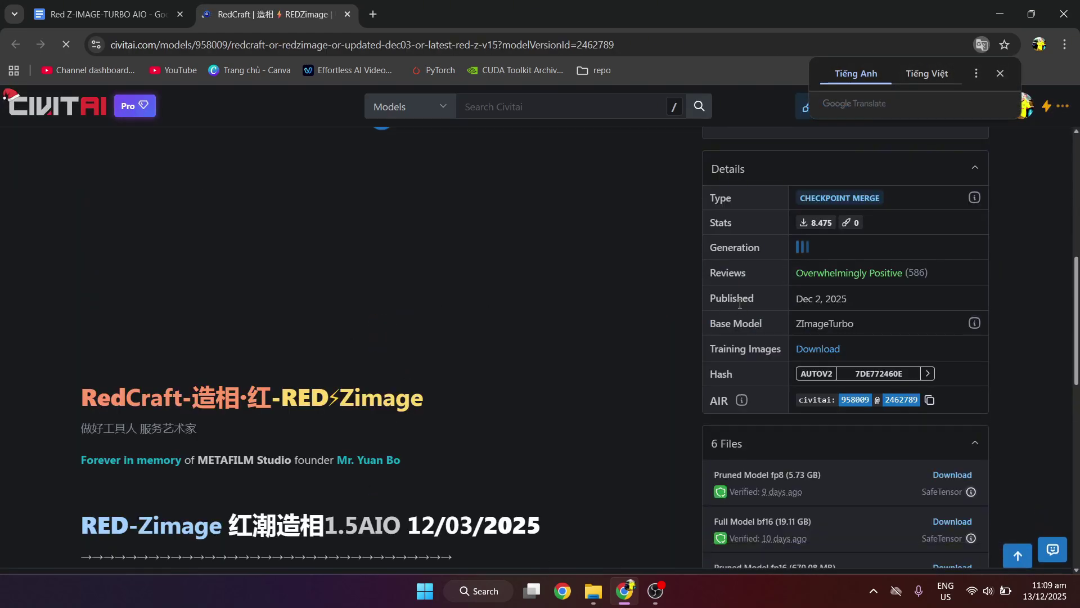
scroll(691, 310, "down", 5)
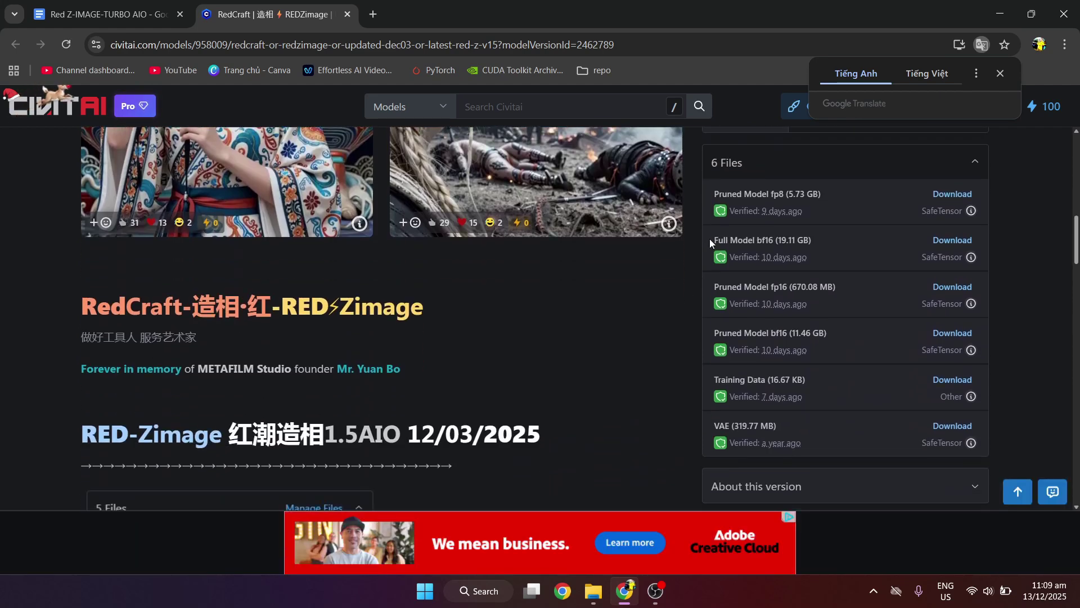
left_click(976, 162)
left_click(976, 163)
scroll(844, 309, "up", 1)
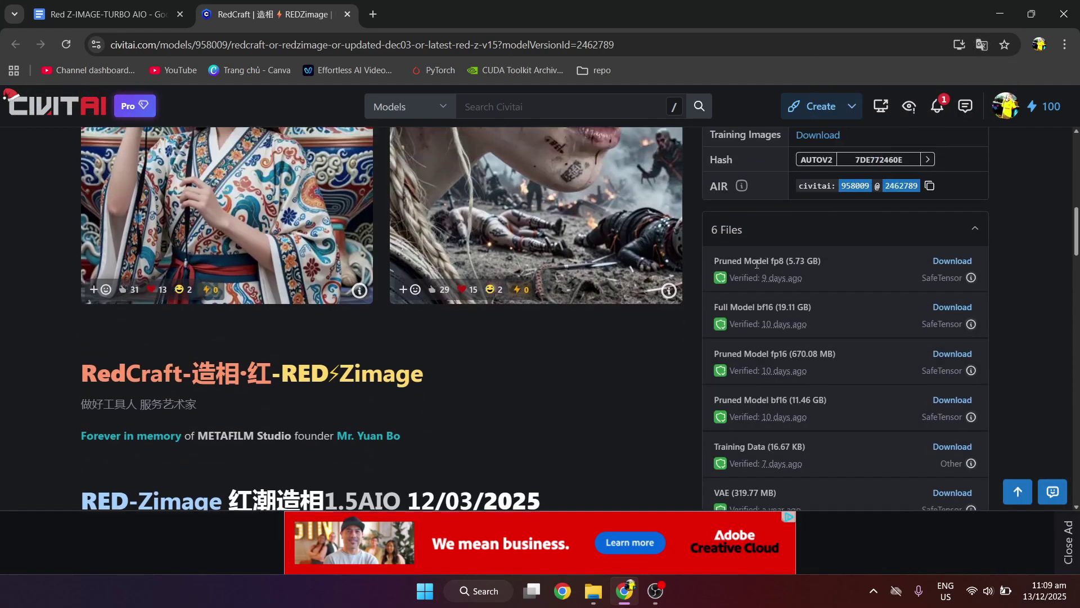
left_click_drag(713, 310, 772, 311)
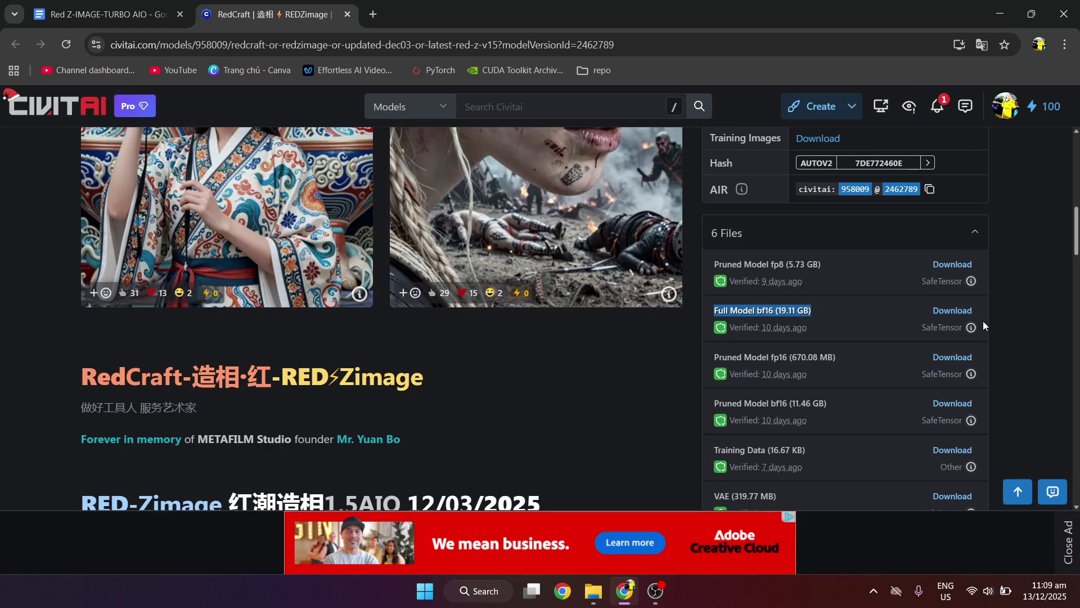
Step: Go back to the link document, switch to File Explorer and open the models\checkpoints folder inside ComfyUI
left_click(90, 14)
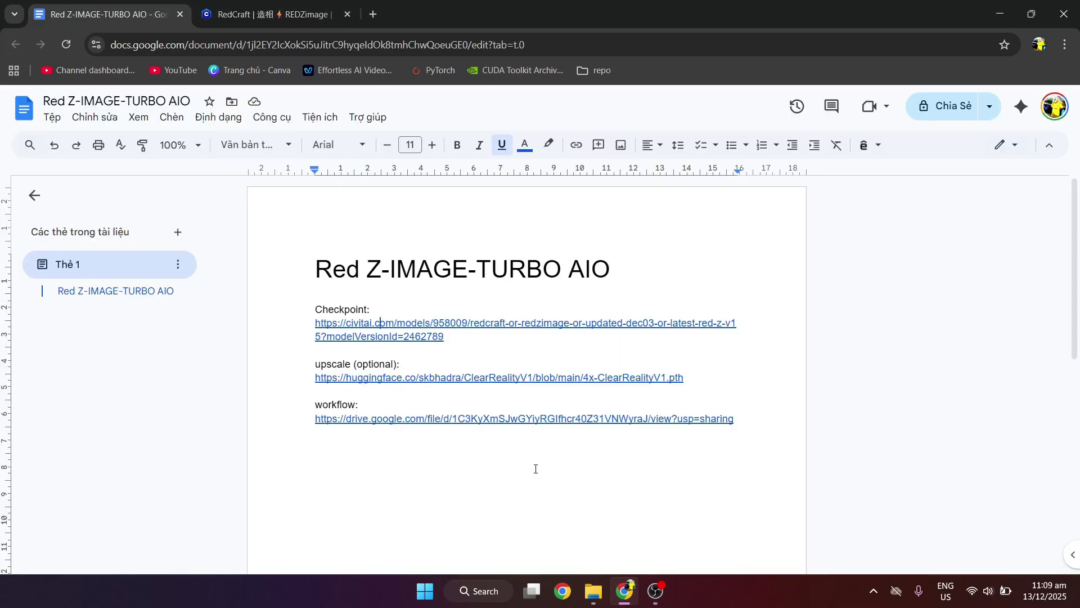
left_click(551, 536)
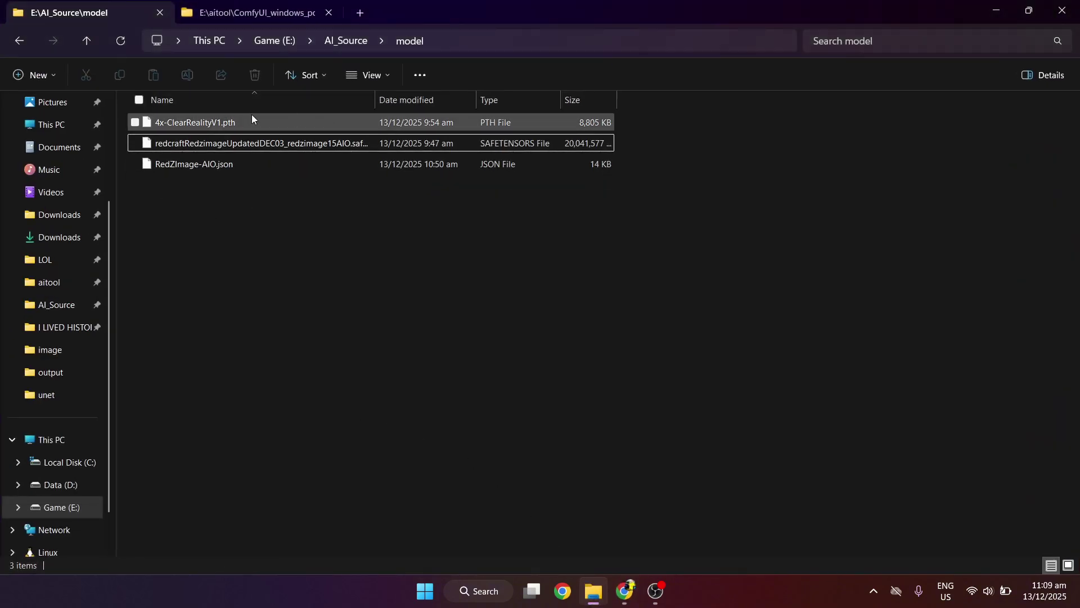
left_click(233, 12)
double_click(198, 143)
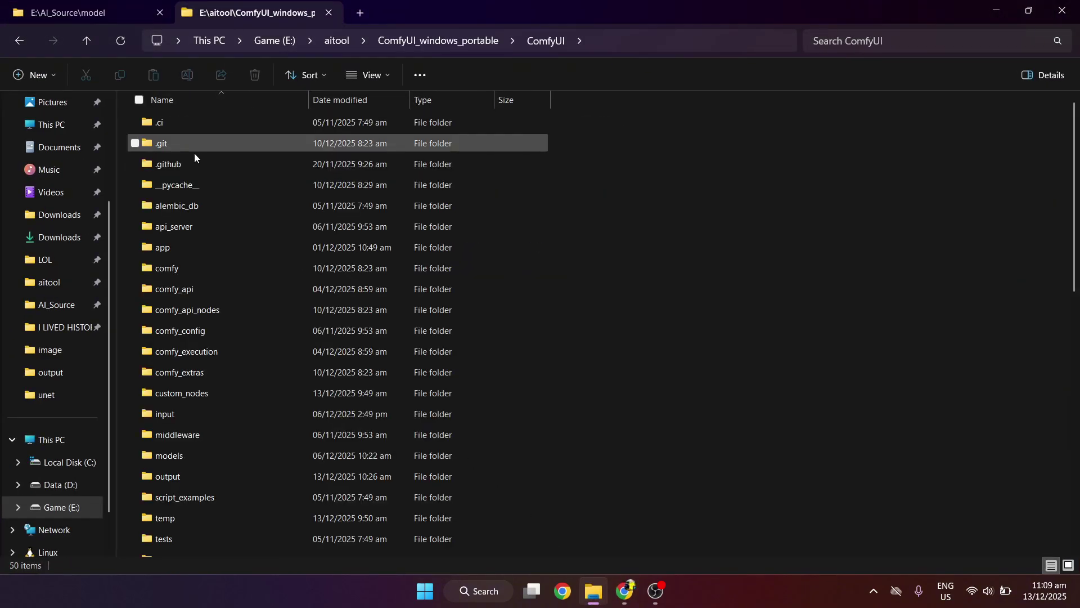
scroll(149, 391, "down", 3)
scroll(181, 337, "up", 1)
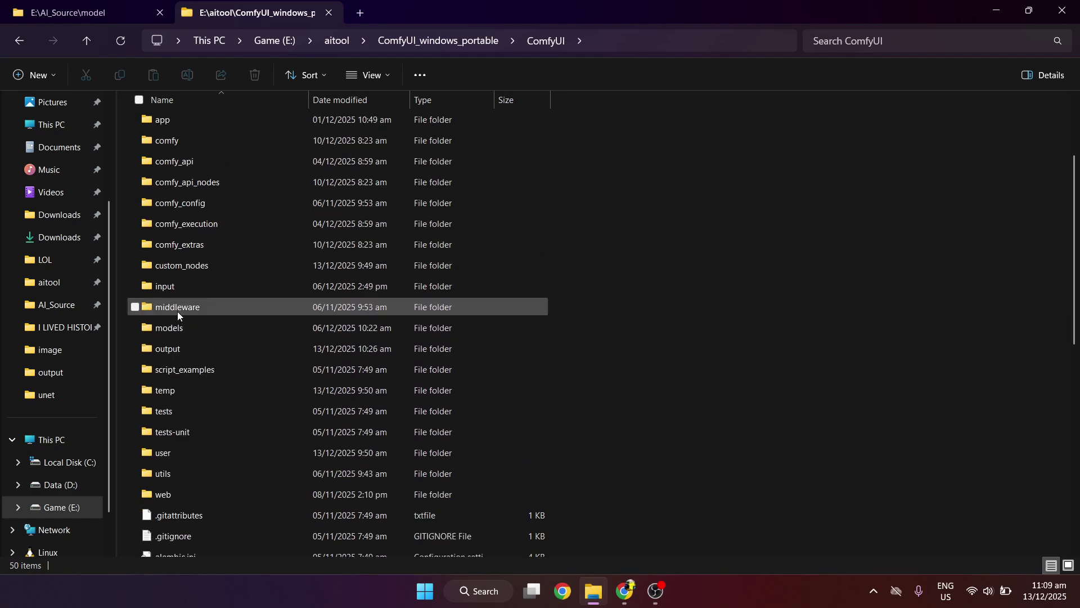
double_click(184, 330)
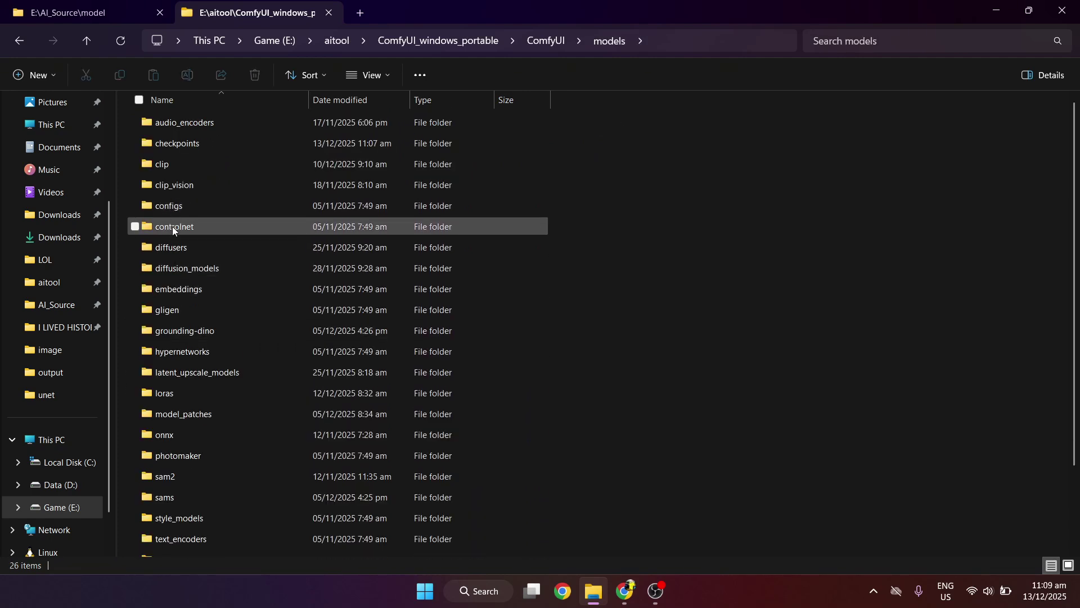
double_click(165, 143)
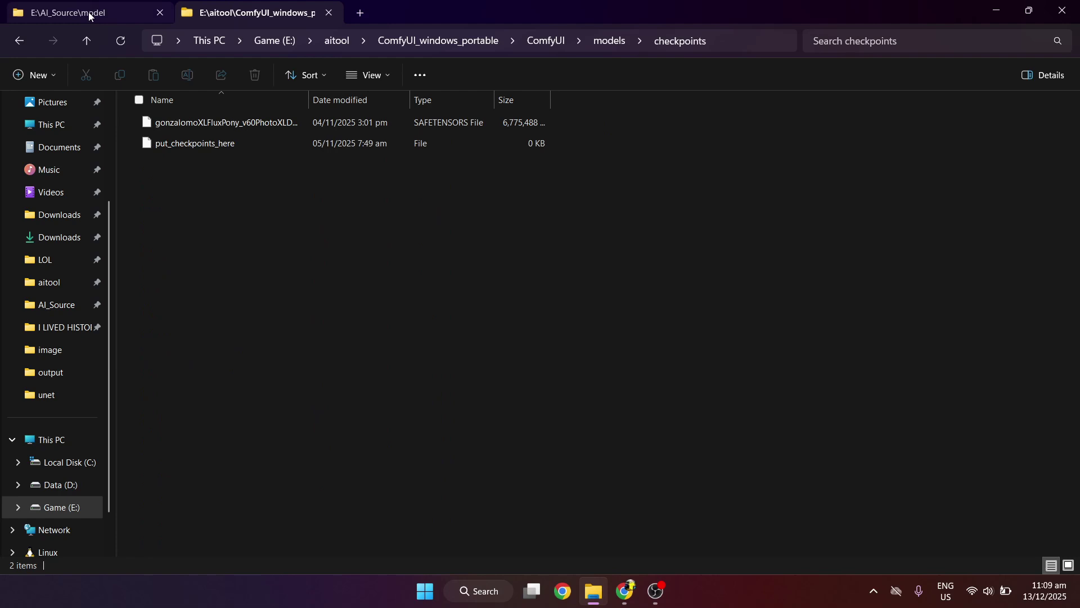
Step: Move the redcraftRedzimageUpdatedDEC03_redzimage15AIO safetensors file from AI_Source\model into ComfyUI's checkpoints folder
left_click(89, 12)
left_click(183, 144)
key("ctrl+x")
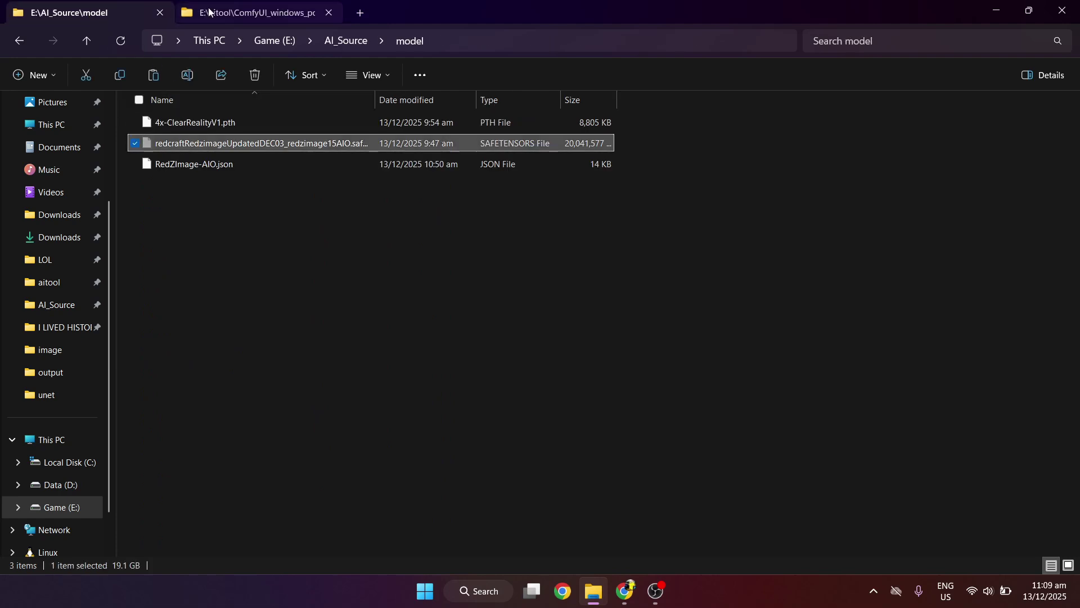
left_click(254, 13)
key("ctrl+v")
Step: Move 4x-ClearRealityV1.pth from AI_Source\model into ComfyUI's models\upscale_models folder
left_click(113, 20)
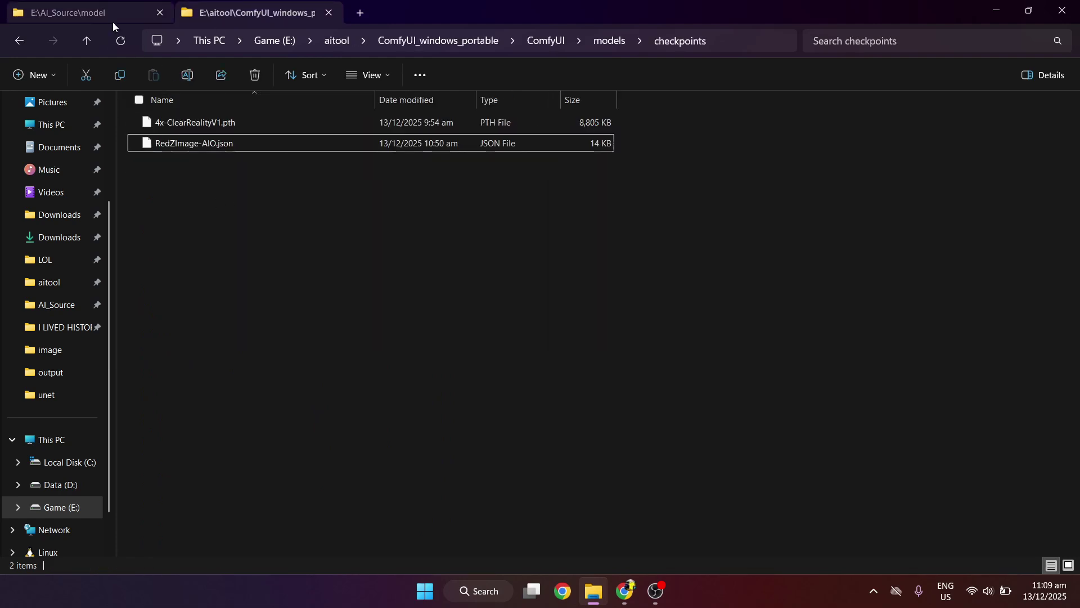
left_click(219, 121)
key("ctrl+x")
left_click(247, 12)
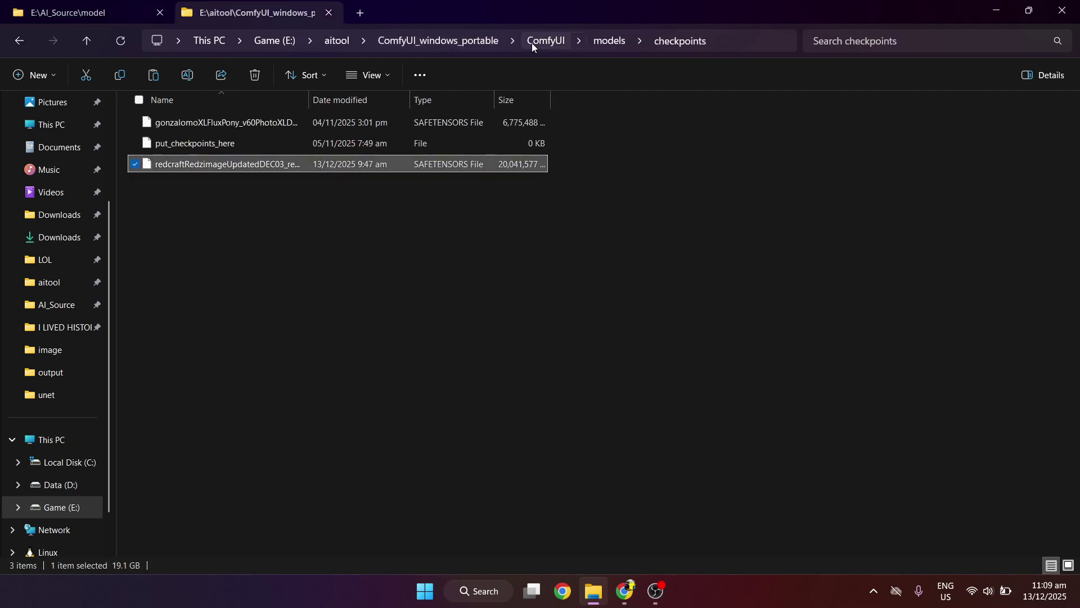
left_click(604, 38)
scroll(206, 457, "down", 2)
double_click(202, 505)
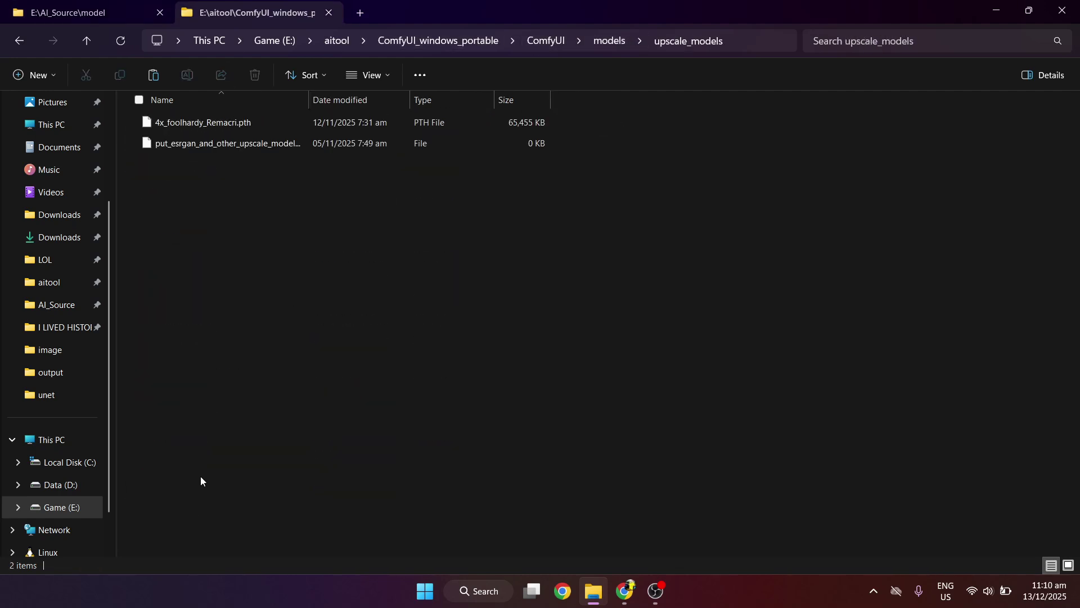
key("ctrl+v")
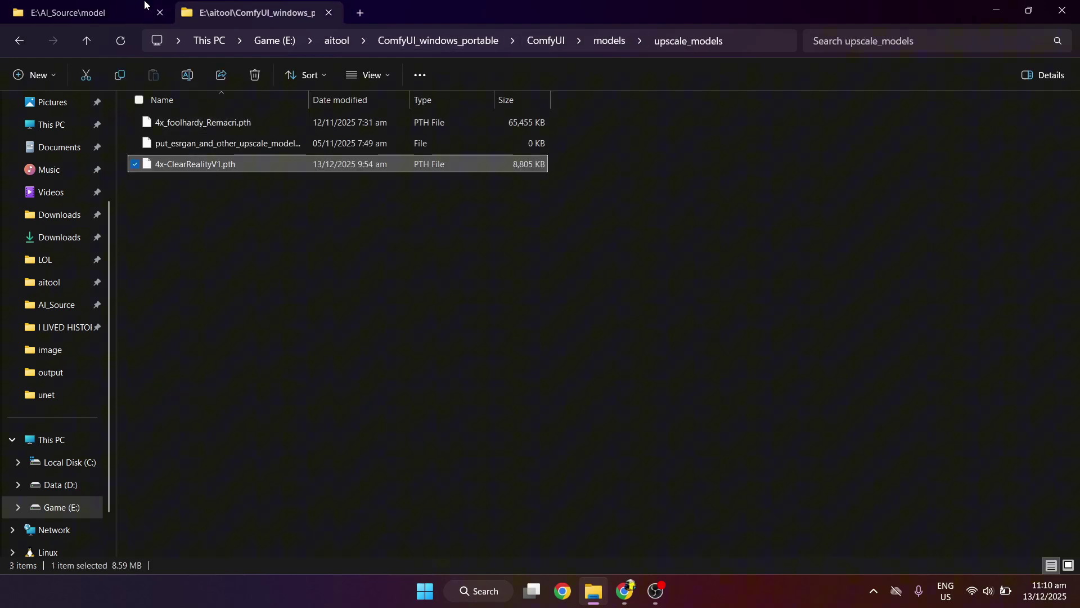
Step: Return to the ComfyUI_windows_portable folder and launch ComfyUI from there
left_click(90, 13)
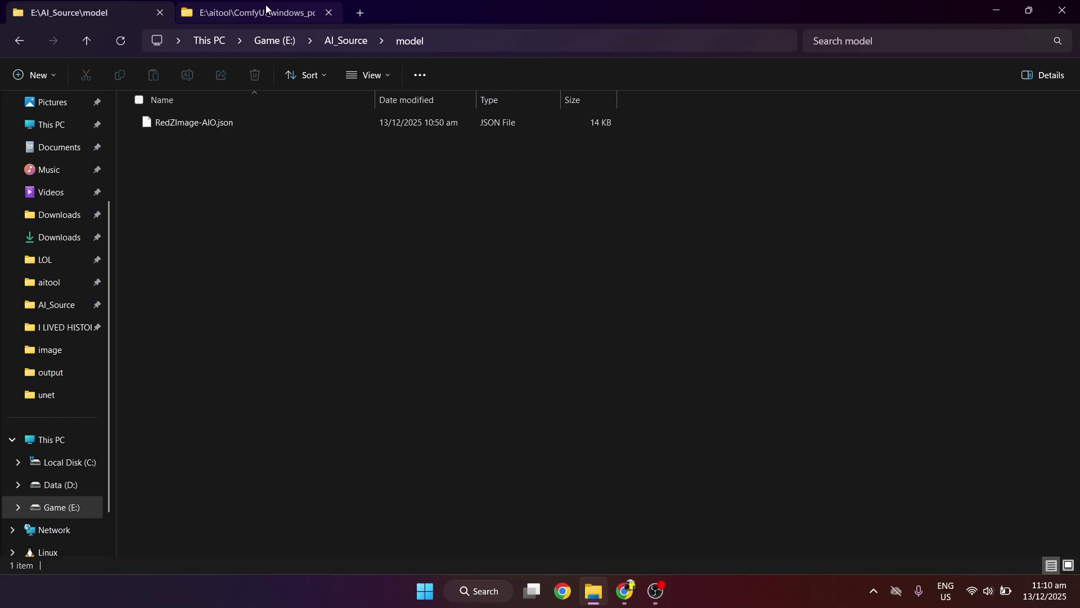
left_click(268, 11)
left_click(541, 45)
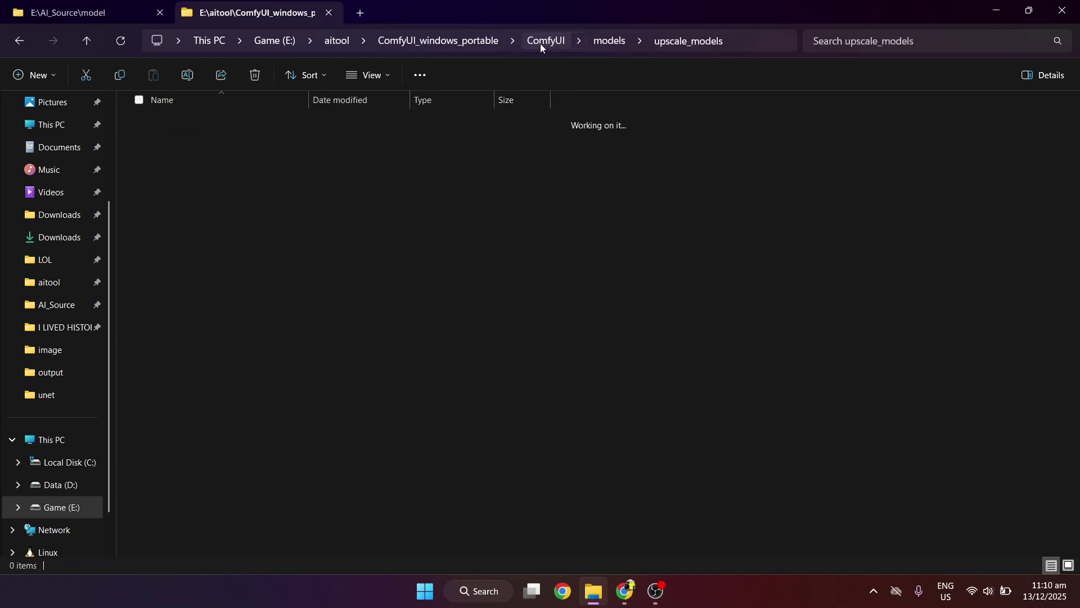
left_click(456, 39)
double_click(193, 248)
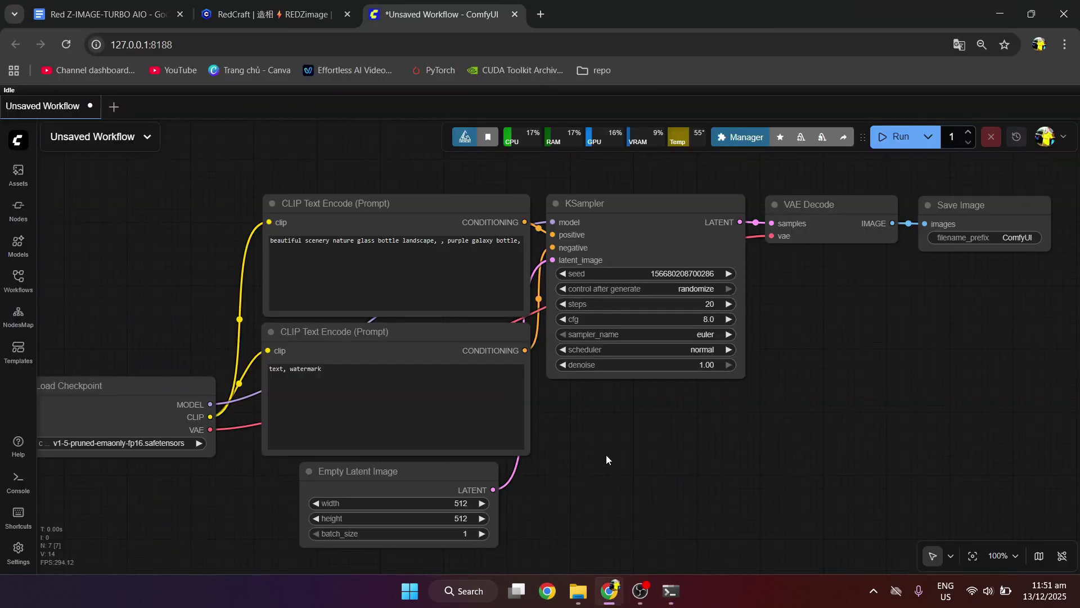
Step: Load the RedZImage-AIO.json workflow from the AI_Source\model folder into the ComfyUI canvas
left_click_drag(607, 456, 690, 413)
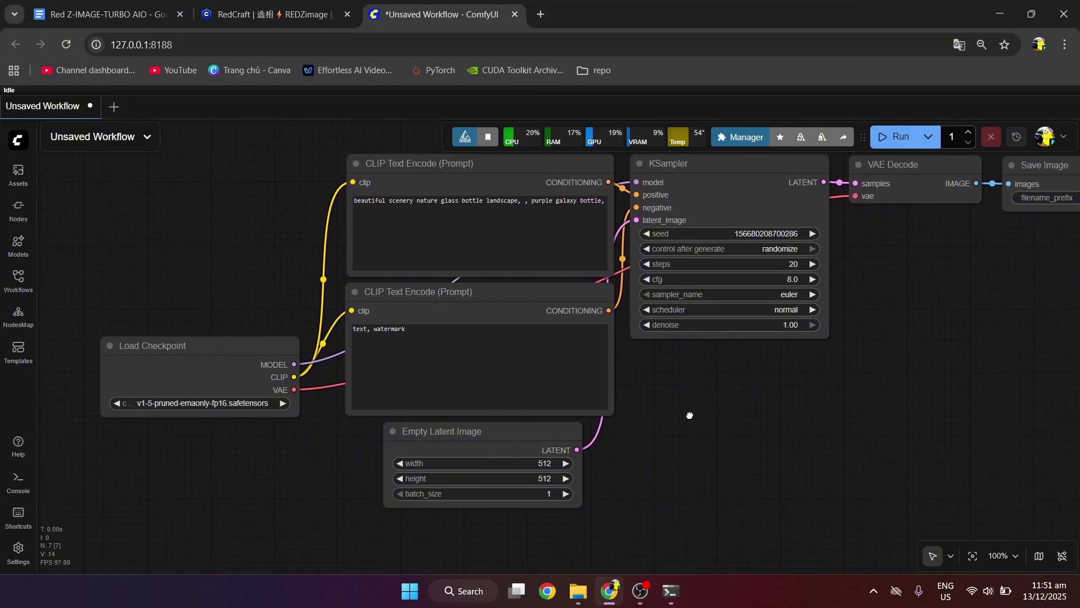
left_click(578, 591)
left_click(131, 8)
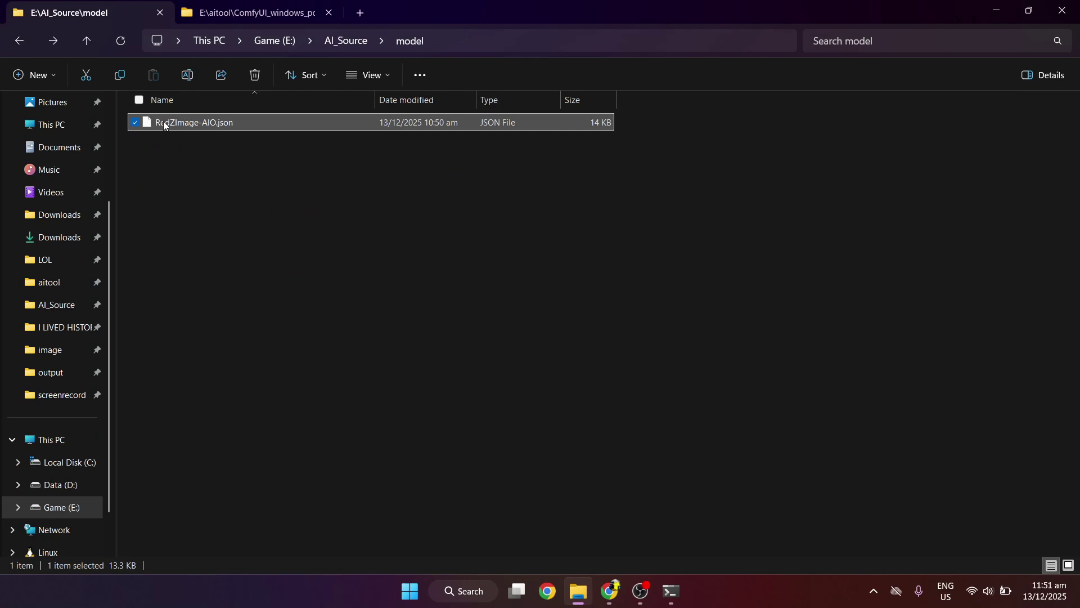
left_click_drag(163, 121, 549, 447)
left_click_drag(213, 413, 521, 437)
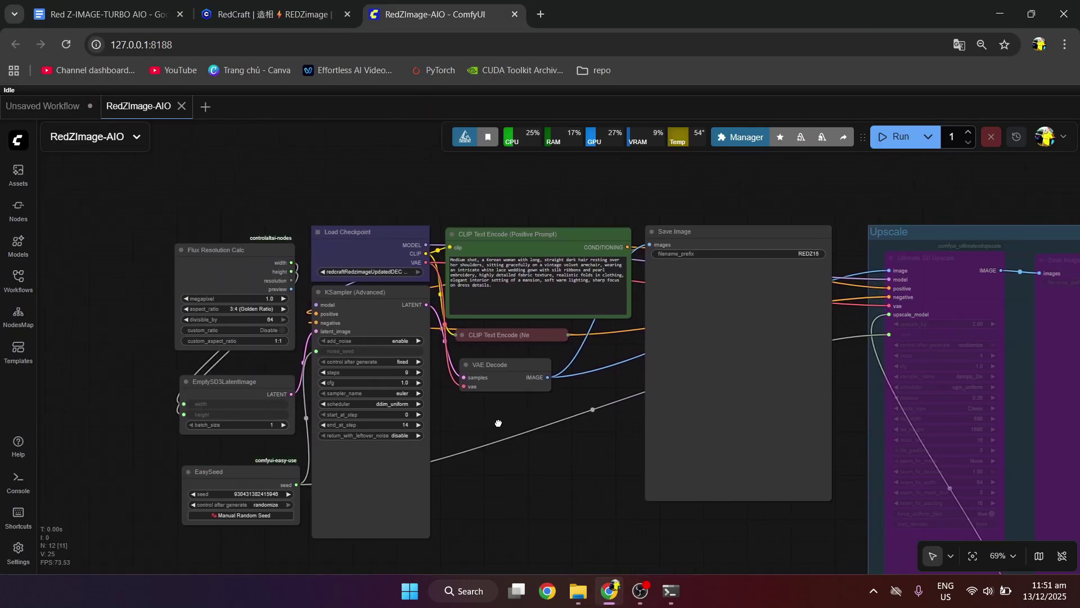
scroll(463, 276, "up", 5)
Step: Check the workflow's missing and used custom nodes in ComfyUI Manager, then close the manager
left_click(730, 144)
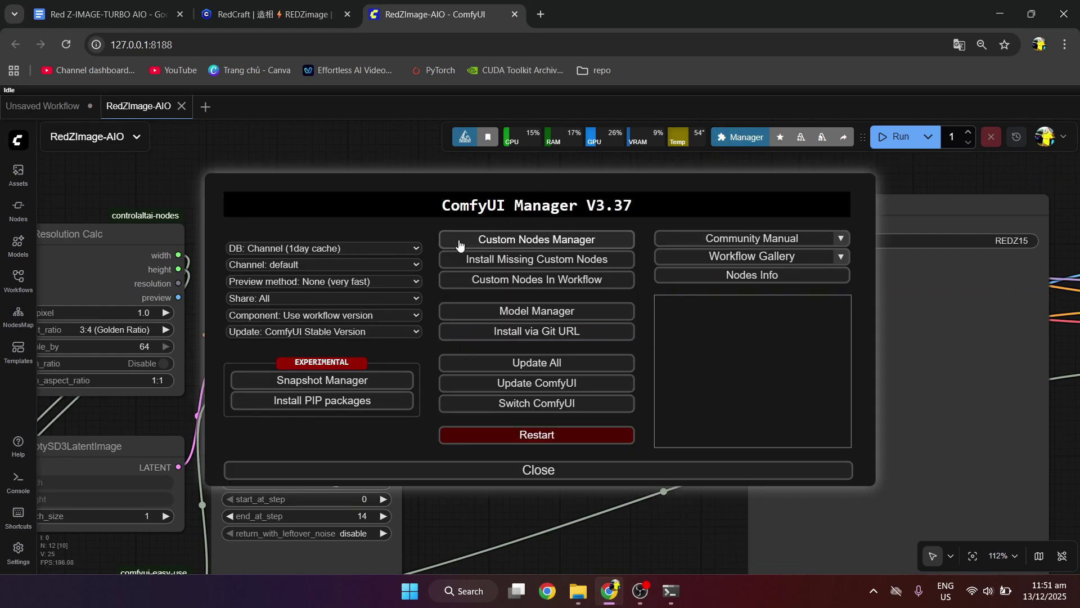
left_click(470, 257)
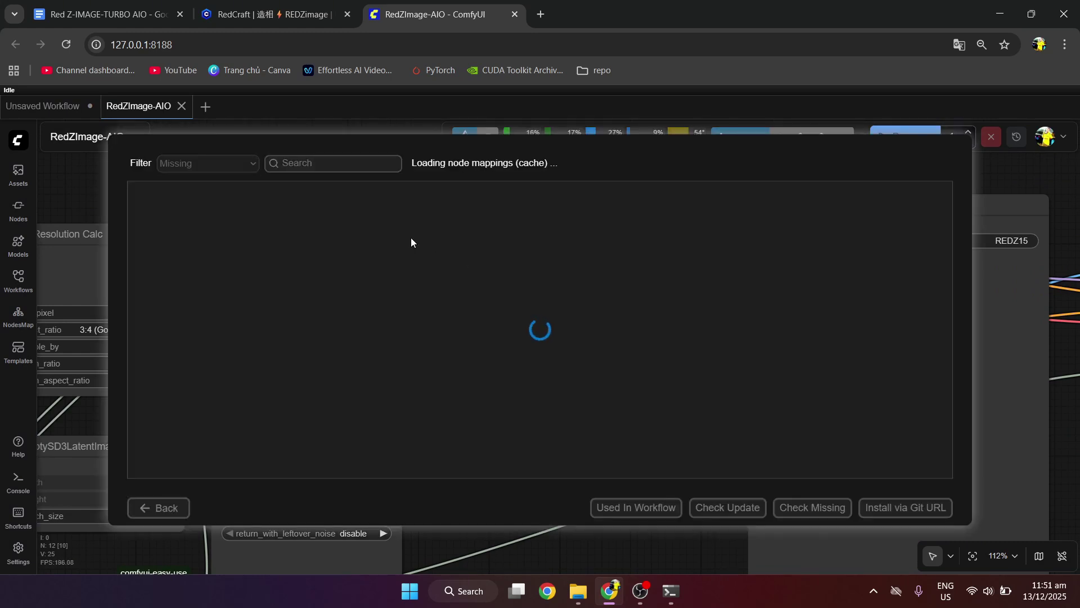
left_click(158, 508)
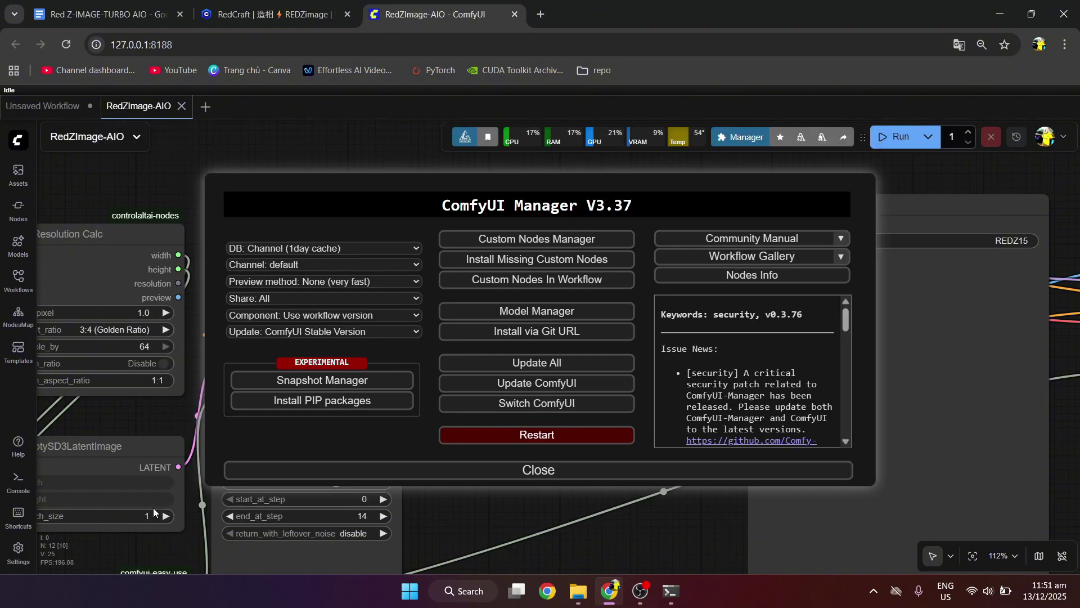
left_click(502, 282)
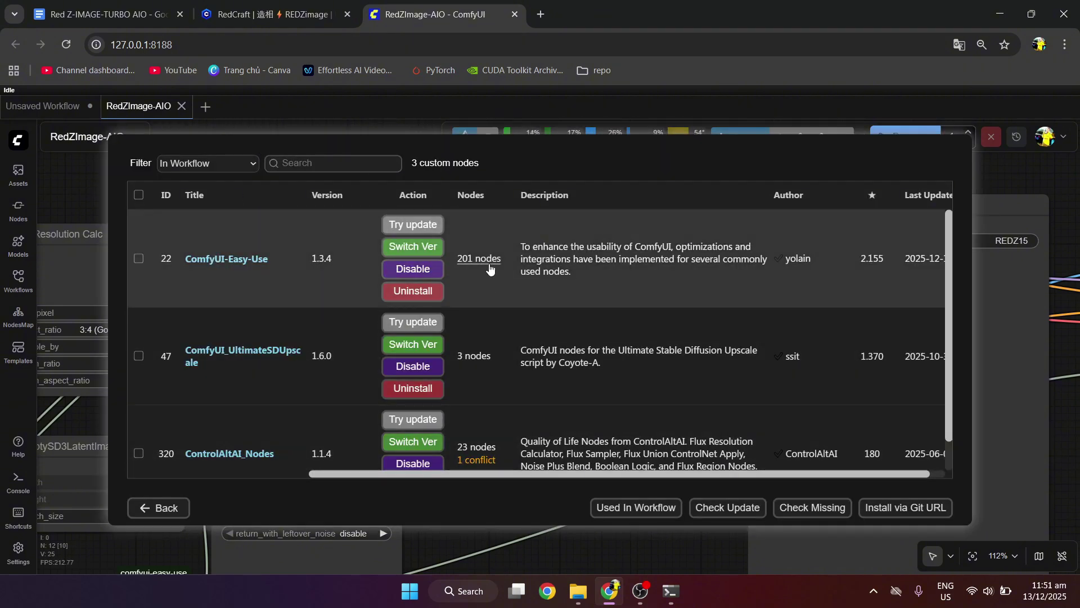
scroll(273, 441, "down", 1)
left_click(158, 507)
left_click(545, 467)
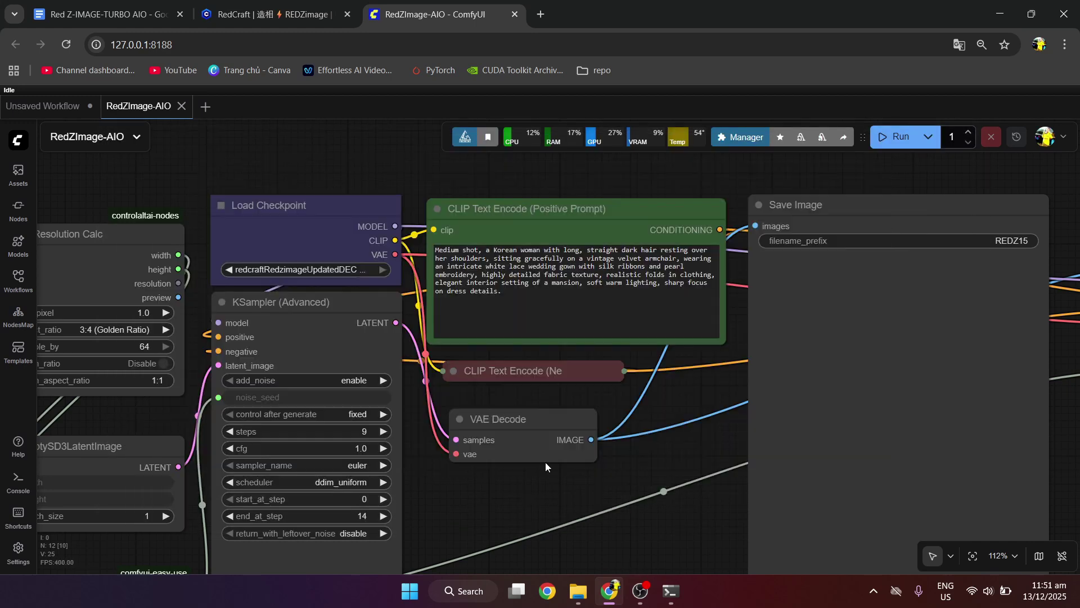
Step: Select redcraftRedzimageUpdatedDEC03_redzimage15AIO.safetensors in the Load Checkpoint node and check the 4x-ClearRealityV1.pth choice in the Load Upscale Model node
left_click(313, 269)
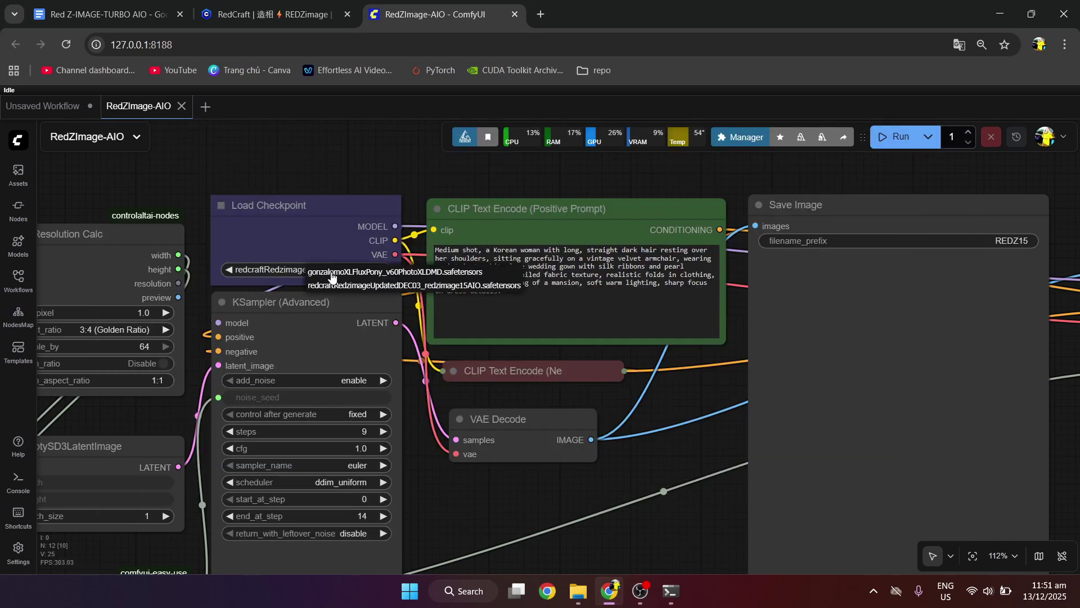
left_click(335, 285)
left_click_drag(608, 474, 299, 287)
left_click_drag(453, 422, 142, 166)
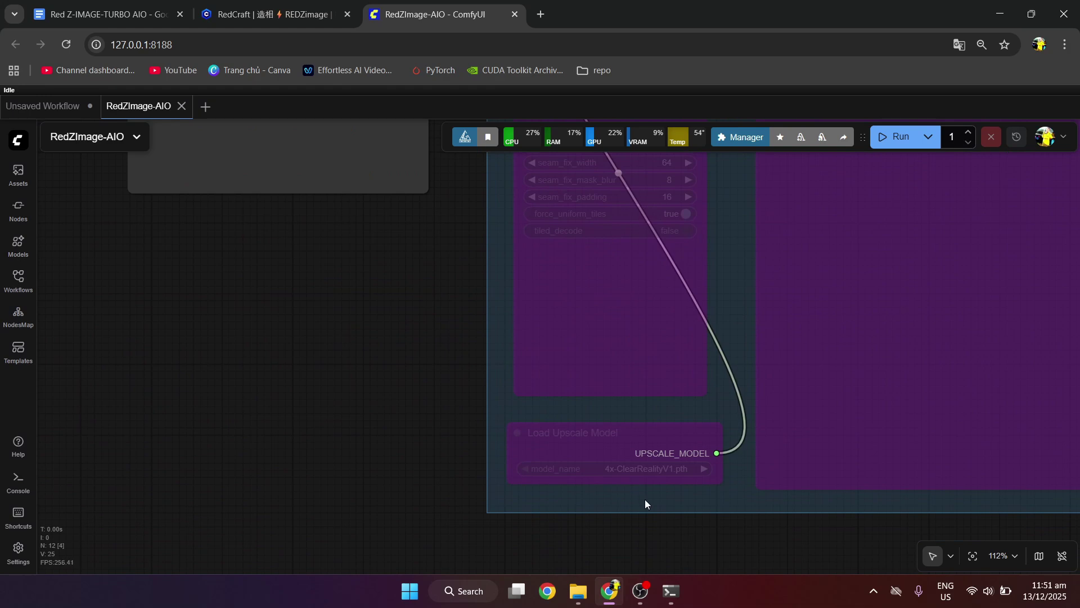
left_click(646, 470)
left_click(661, 468)
Step: Replace the positive prompt with "a young asian woman with long blonde hair, wearing red dress, standing in garden, holding an ice cream, look at camera, smile"
scroll(335, 383, "up", 10)
scroll(336, 383, "left", 10)
scroll(445, 513, "up", 1)
scroll(445, 513, "left", 1)
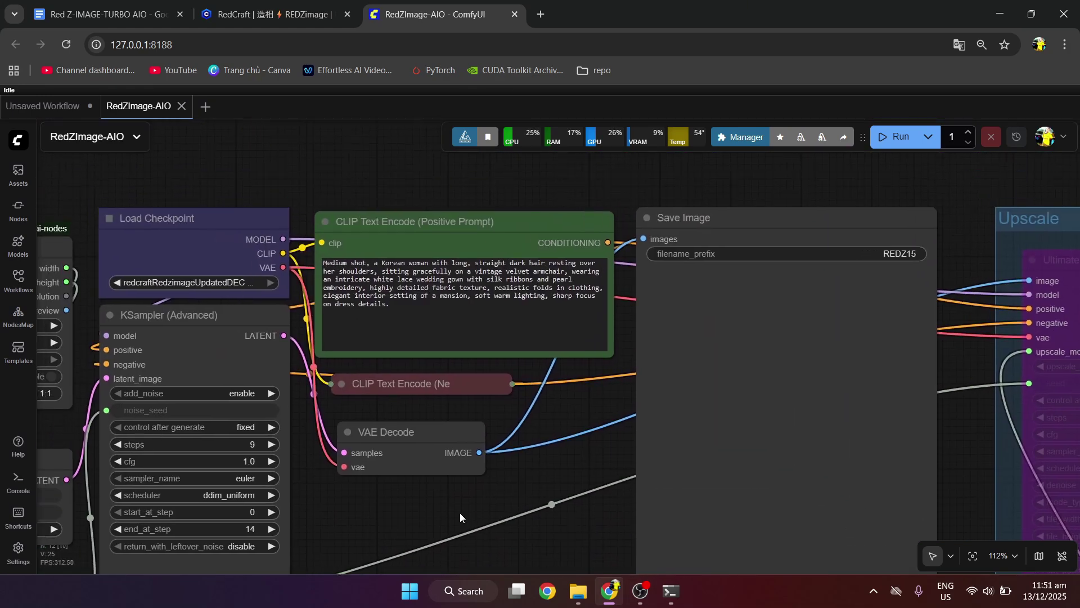
scroll(308, 380, "up", 3)
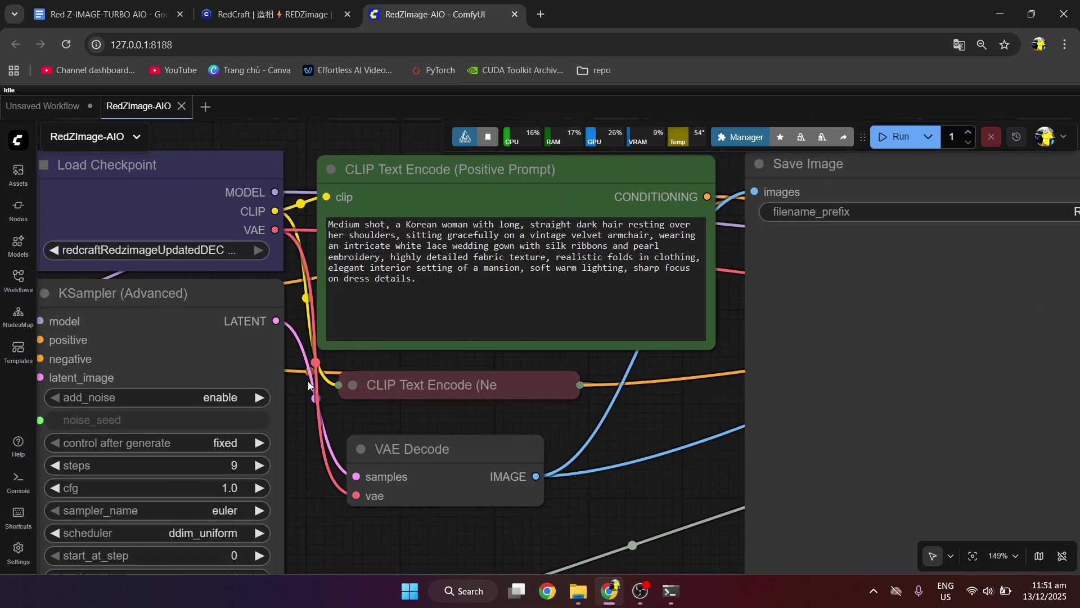
left_click(498, 310)
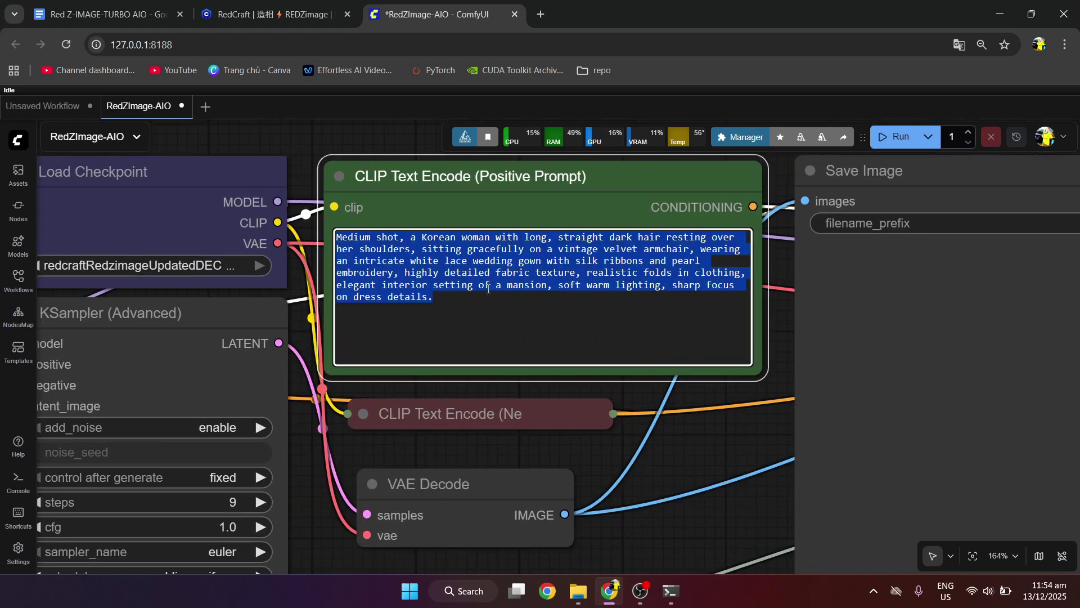
type("a young asian u")
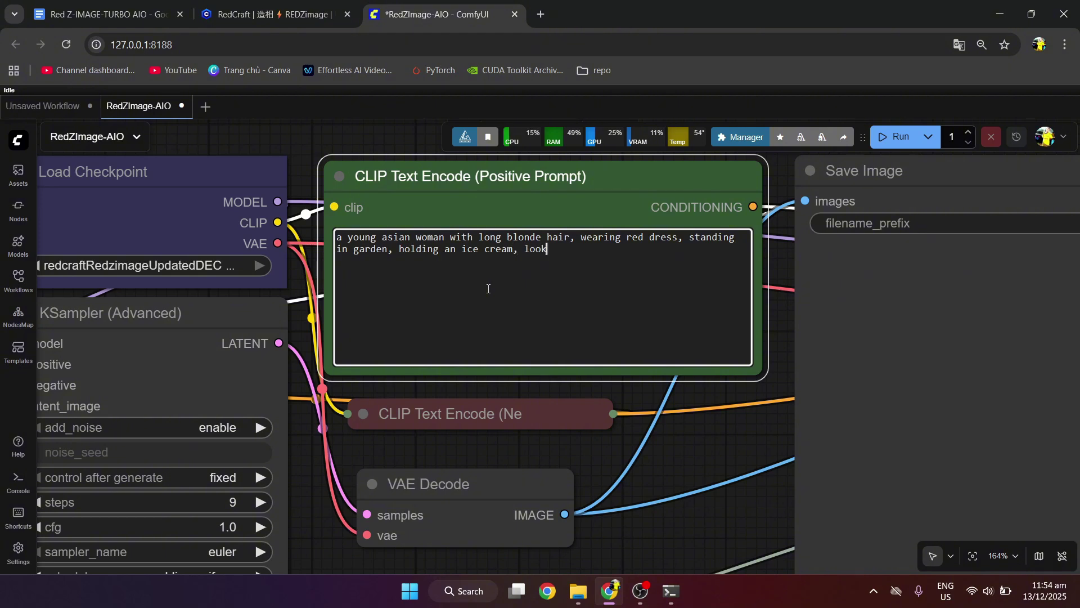
type(" at camera, smile")
Step: Run the workflow and check the sampling progress and speed in the console window
scroll(488, 288, "down", 3)
key("ctrl+Return")
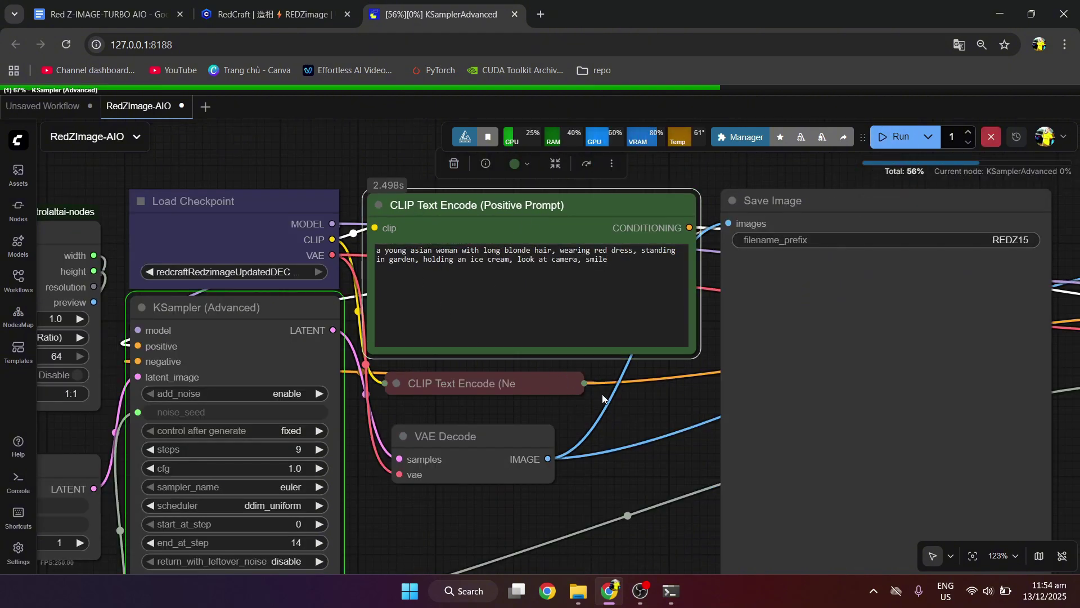
left_click(671, 605)
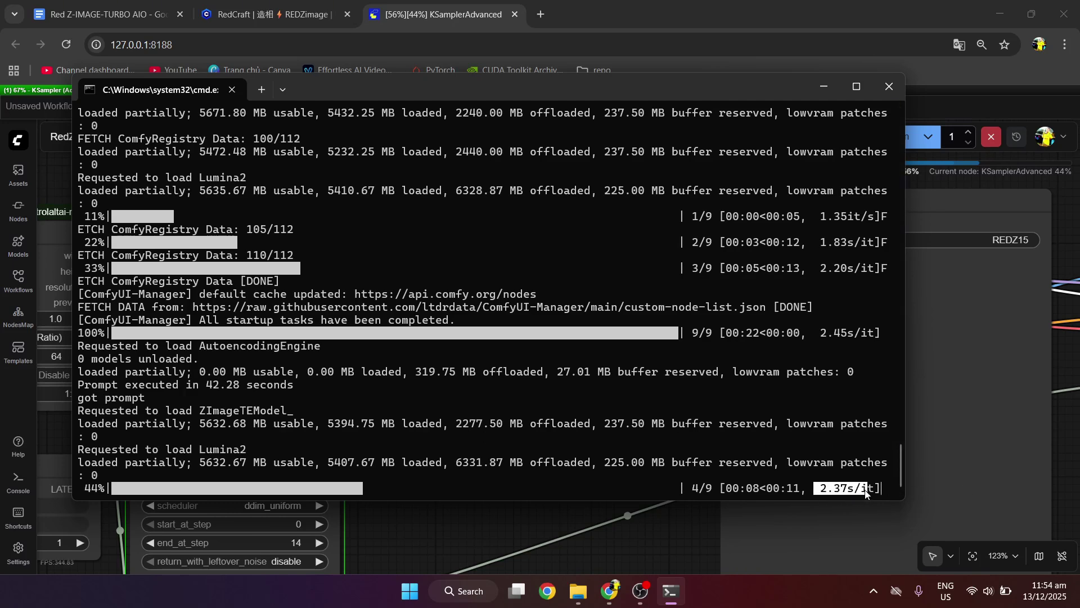
left_click_drag(534, 506, 383, 488)
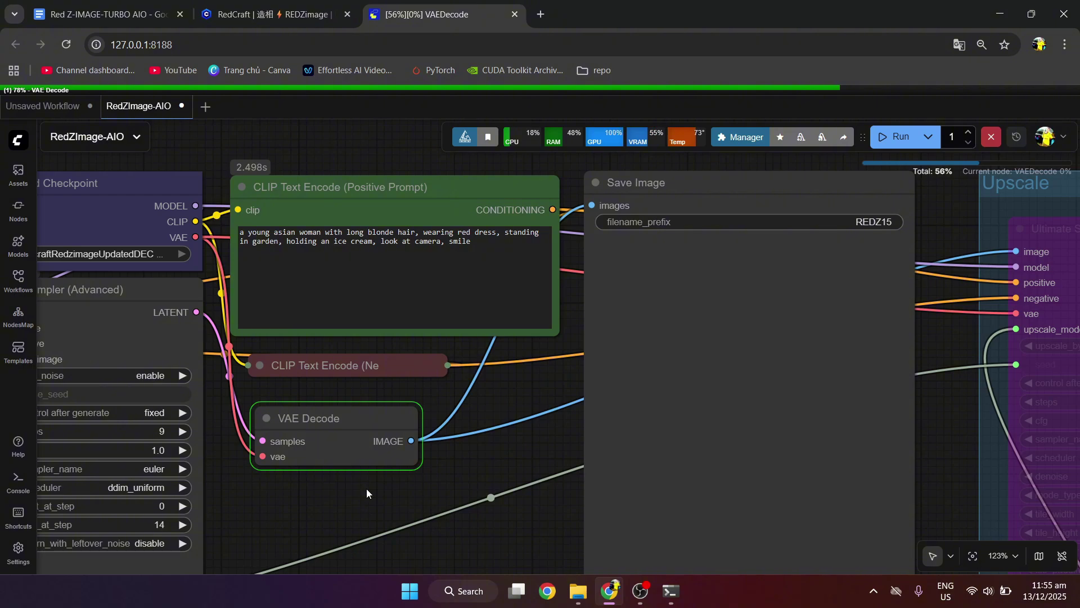
scroll(366, 493, "down", 2)
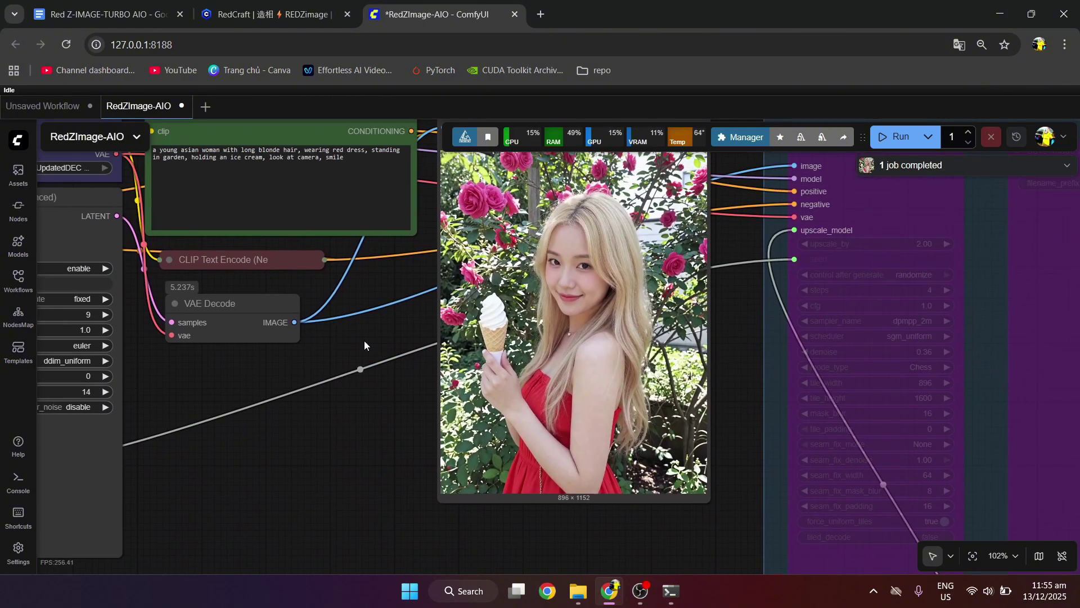
Step: Examine the generated garden portrait closely in the Save Image node
scroll(398, 276, "up", 6)
left_click_drag(398, 276, 279, 262)
scroll(838, 347, "down", 4)
left_click_drag(838, 347, 735, 298)
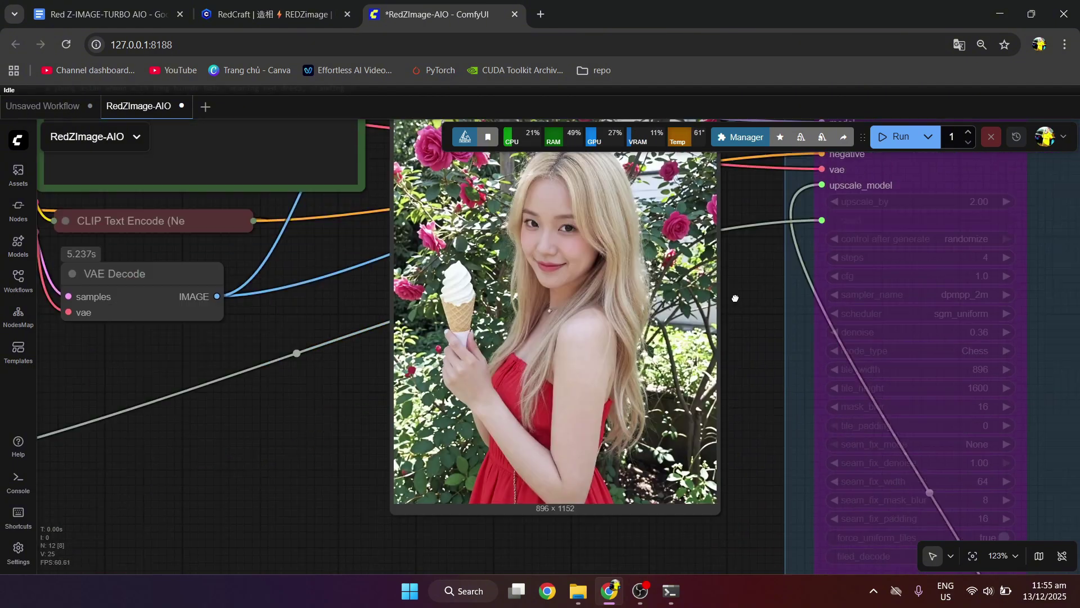
scroll(735, 298, "down", 2)
scroll(432, 421, "down", 2)
scroll(362, 373, "up", 1)
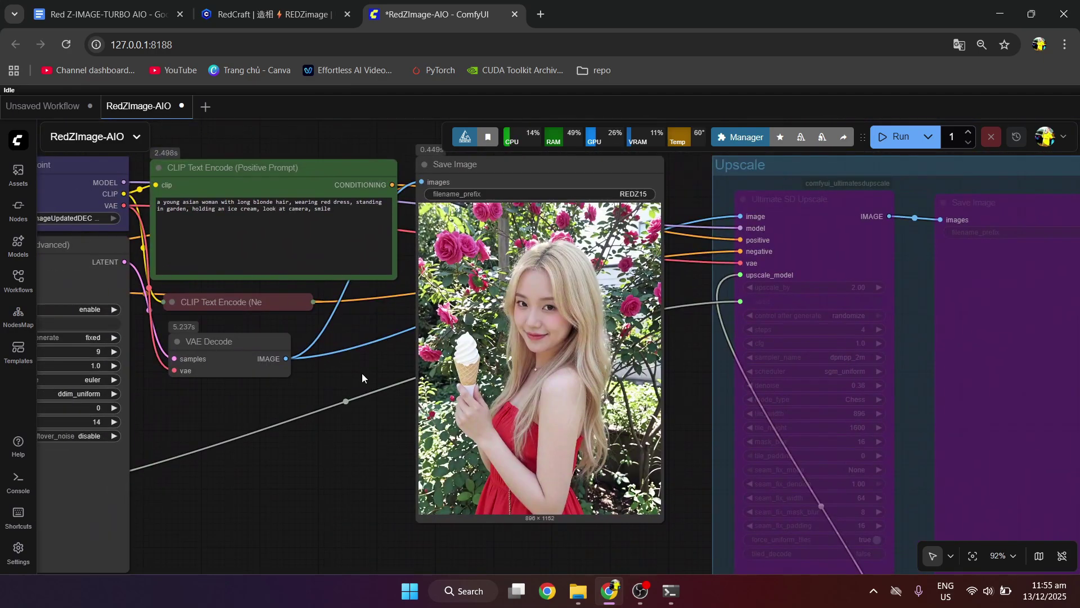
Step: Set the positive prompt to "a young asian woman with black hair, wearing a white shirt and black skirt, sitting on chair in office, waving hand, smile"
scroll(362, 373, "up", 4)
left_click_drag(315, 370, 772, 398)
left_click_drag(595, 460, 545, 558)
left_click_drag(755, 460, 687, 473)
left_click_drag(662, 275, 516, 263)
type("black hair, wearing a white shirt and black skirt, sitting on chair in off")
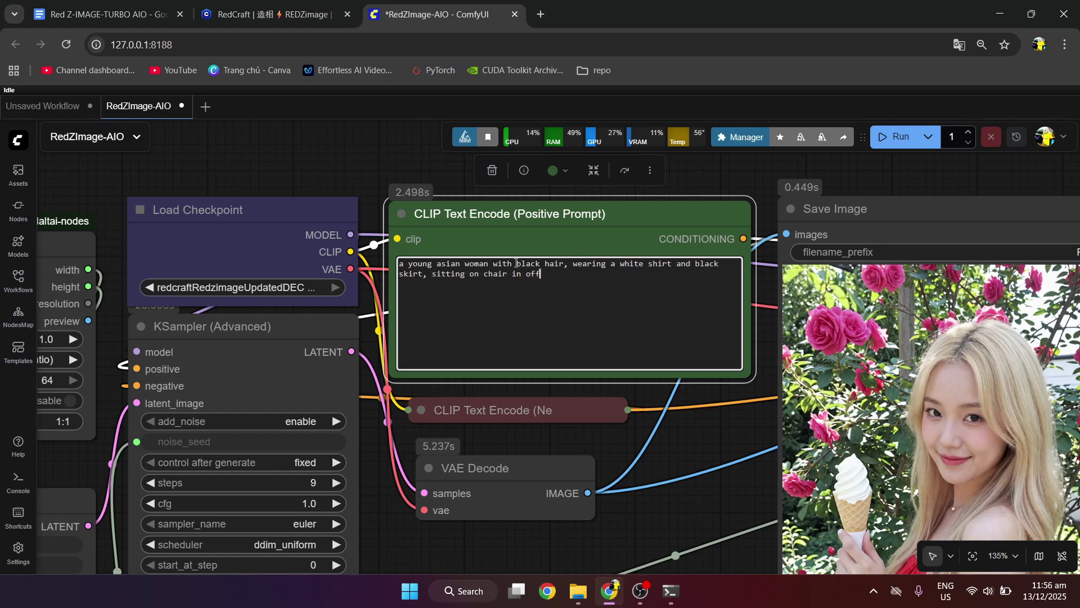
scroll(515, 263, "up", 1)
type("ice, waving hand, smile")
Step: Run the workflow with the office prompt and inspect the new image in the Save Image node
left_click(963, 99)
left_click(899, 141)
scroll(509, 327, "down", 4)
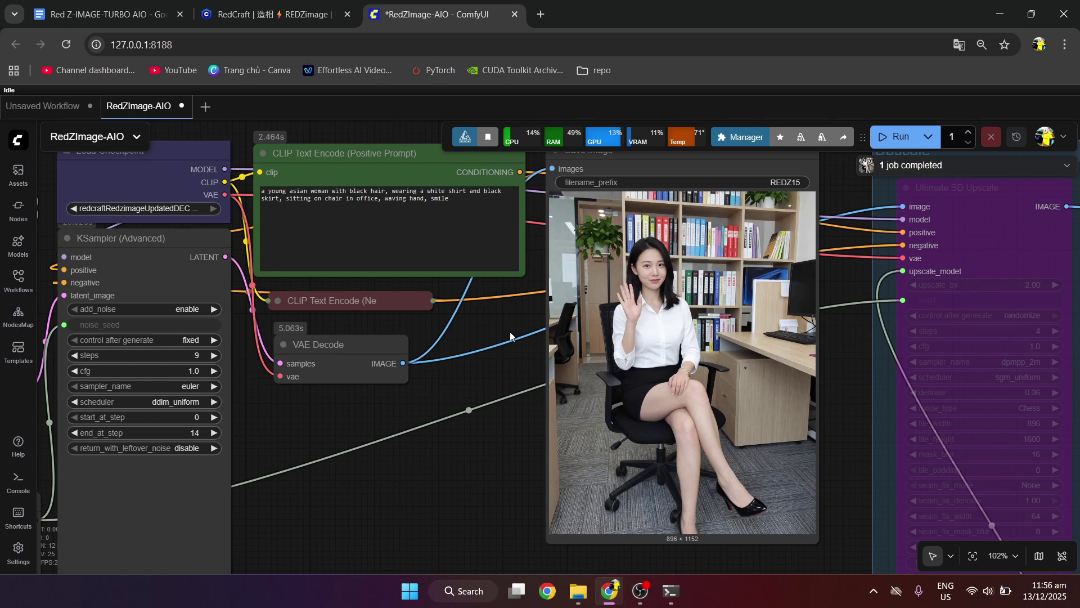
scroll(545, 309, "up", 5)
left_click_drag(532, 298, 375, 383)
scroll(391, 381, "up", 5)
left_click_drag(393, 377, 215, 378)
scroll(346, 408, "down", 3)
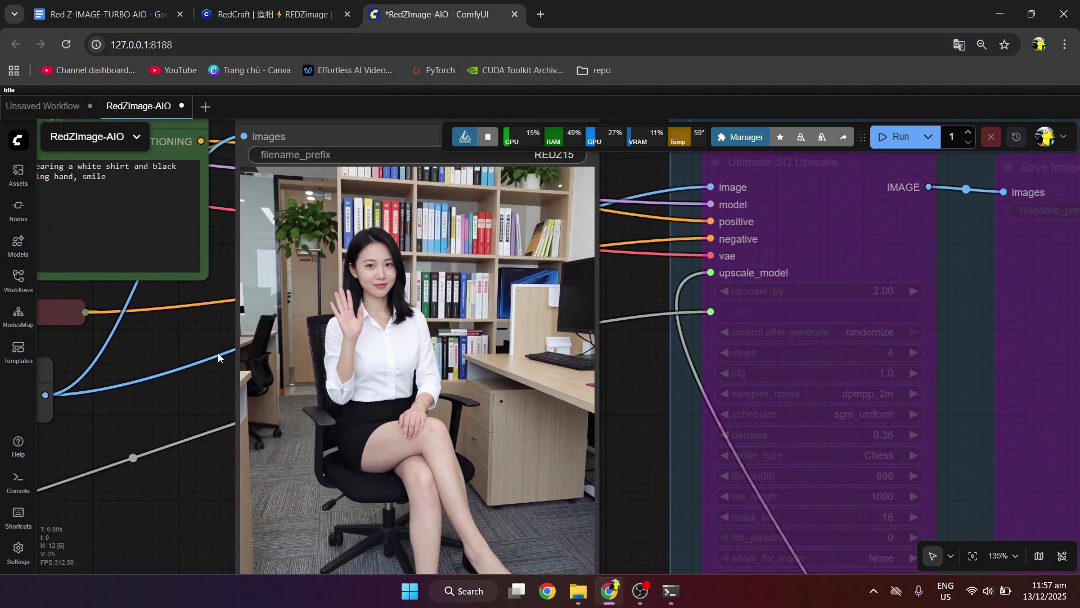
Step: Select all nodes in the Upscale group and remove their bypass so the Ultimate SD Upscale branch is active
scroll(352, 345, "down", 3)
left_click_drag(556, 363, 435, 354)
scroll(435, 354, "down", 2)
left_click_drag(441, 186, 321, 166)
scroll(320, 167, "down", 2)
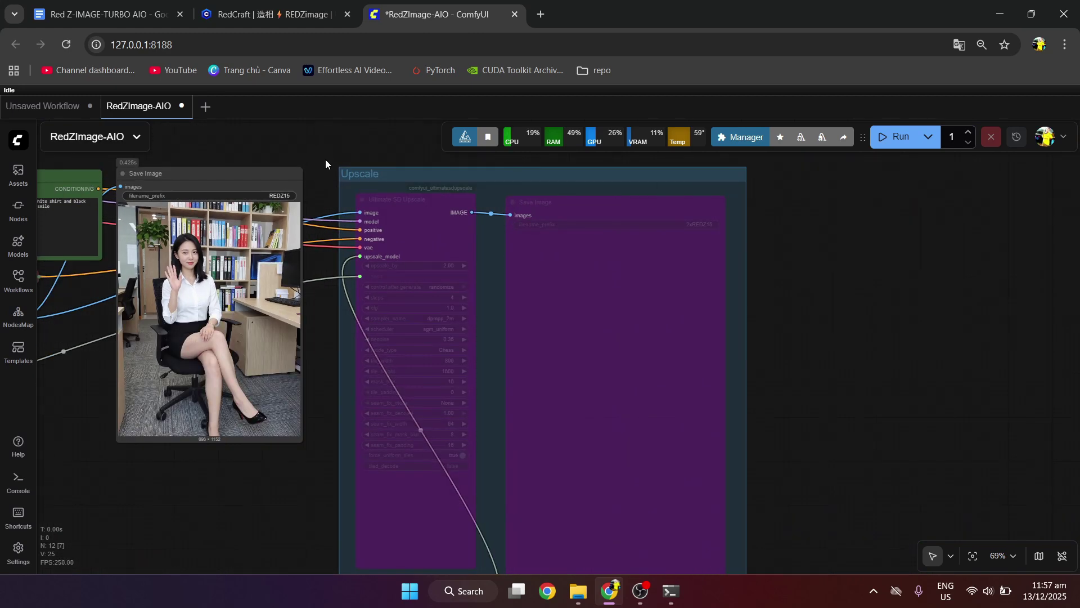
scroll(323, 146, "down", 3)
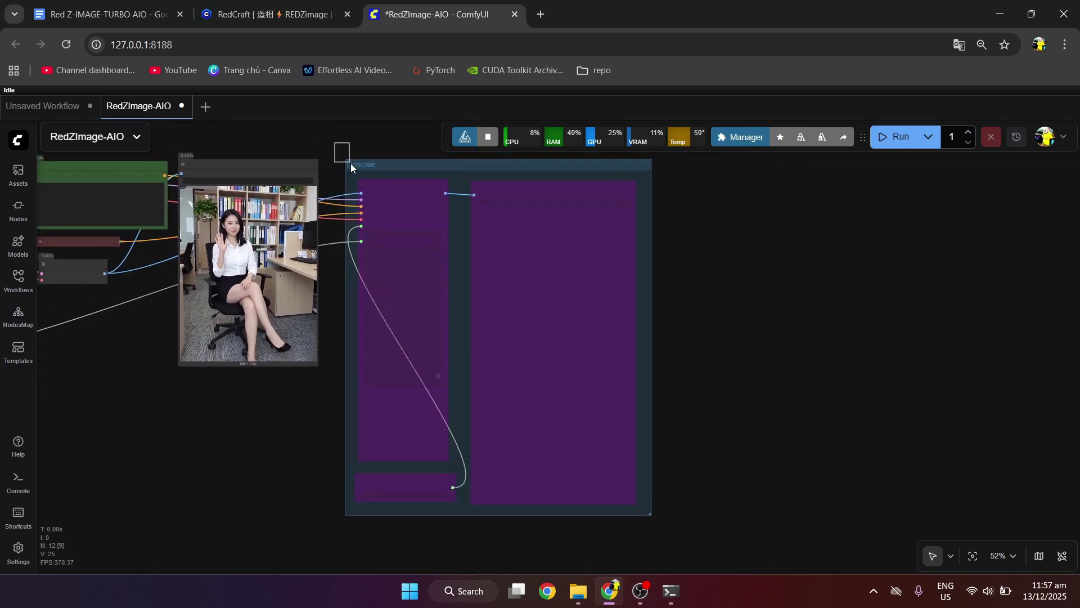
left_click_drag(687, 545, 684, 542)
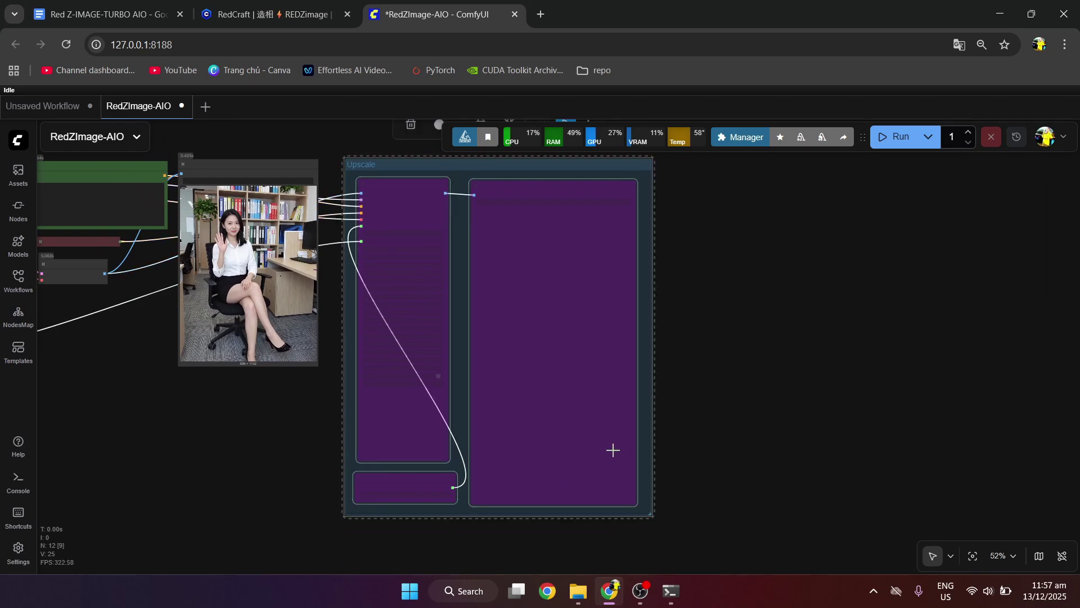
scroll(264, 482, "left", 4)
scroll(338, 393, "up", 8)
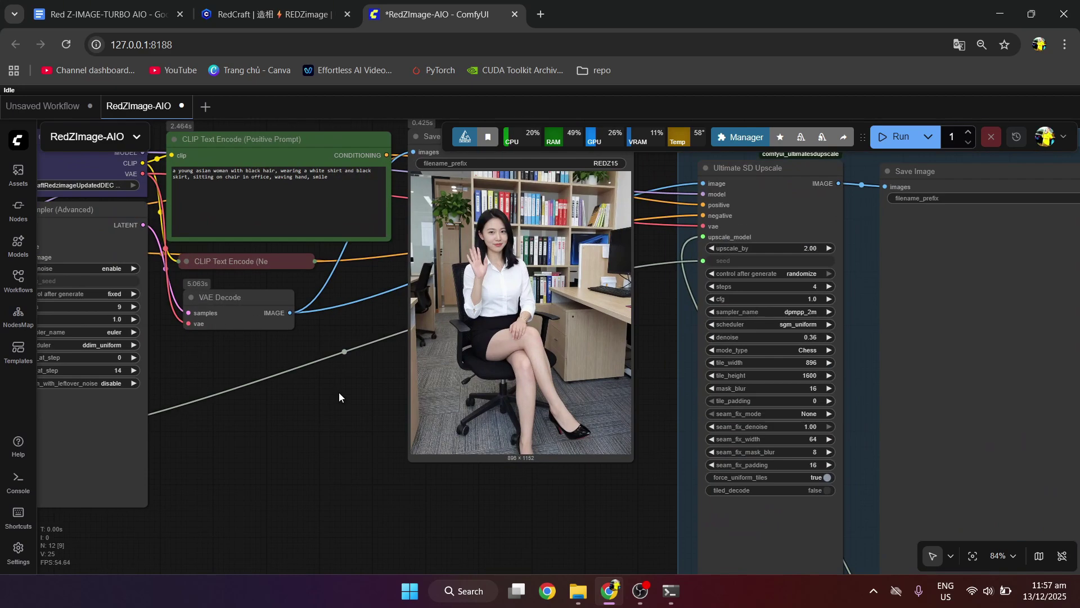
Step: Change the positive prompt to "a young asian woman with black hair, wearing a blue dress, standing in beach, holding ball"
left_click_drag(317, 291, 427, 427)
left_click_drag(411, 370, 471, 431)
scroll(413, 346, "up", 8)
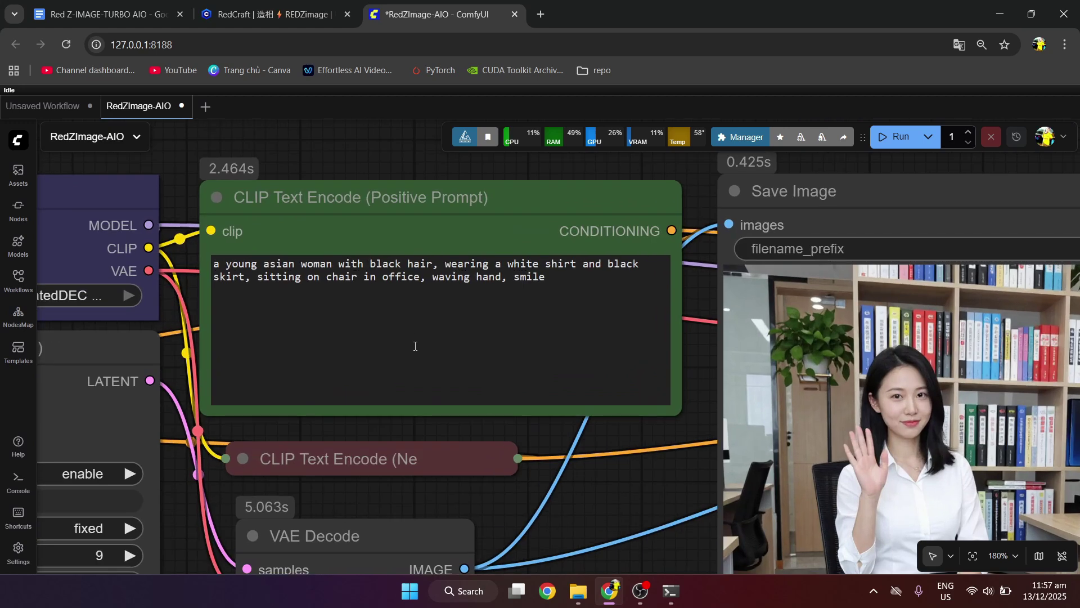
left_click_drag(593, 252, 536, 237)
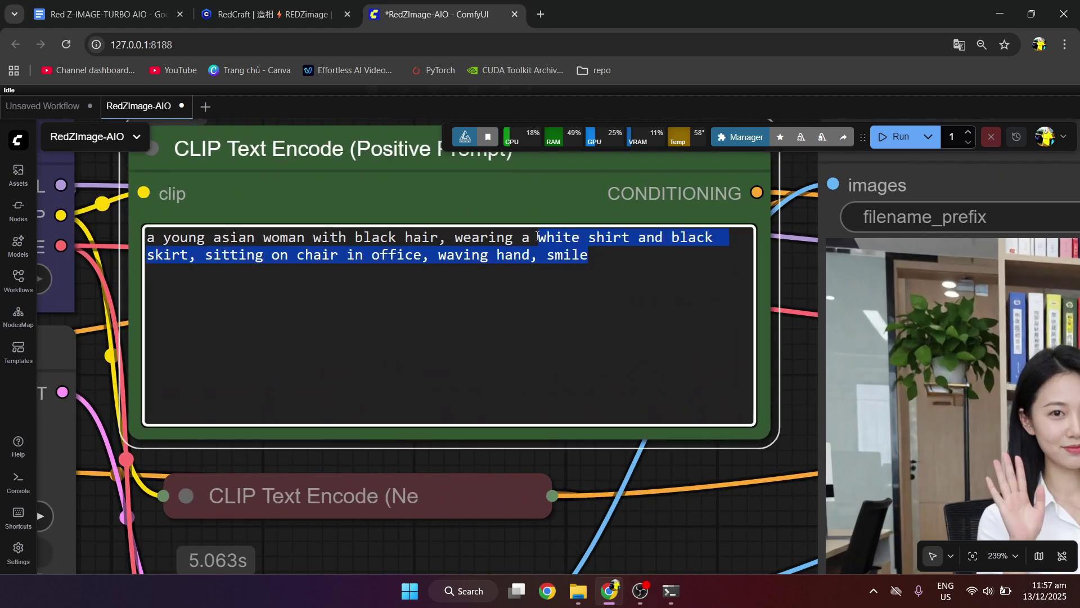
type("blu")
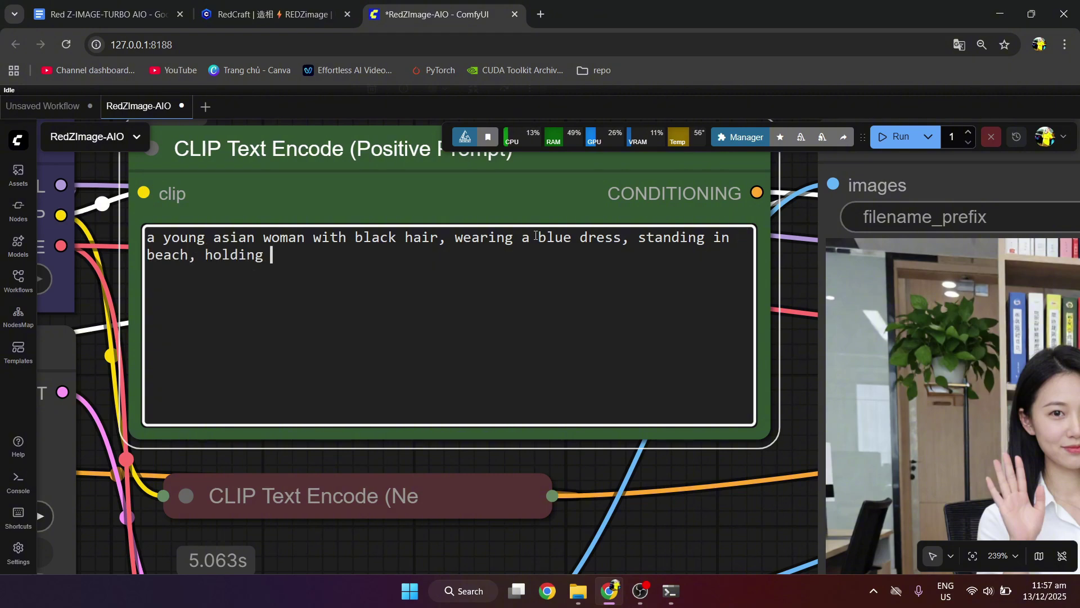
type("ball")
Step: Run the workflow with the beach prompt and show the base and upscaled results in both Save Image nodes
key("ctrl+Return")
scroll(674, 487, "down", 5)
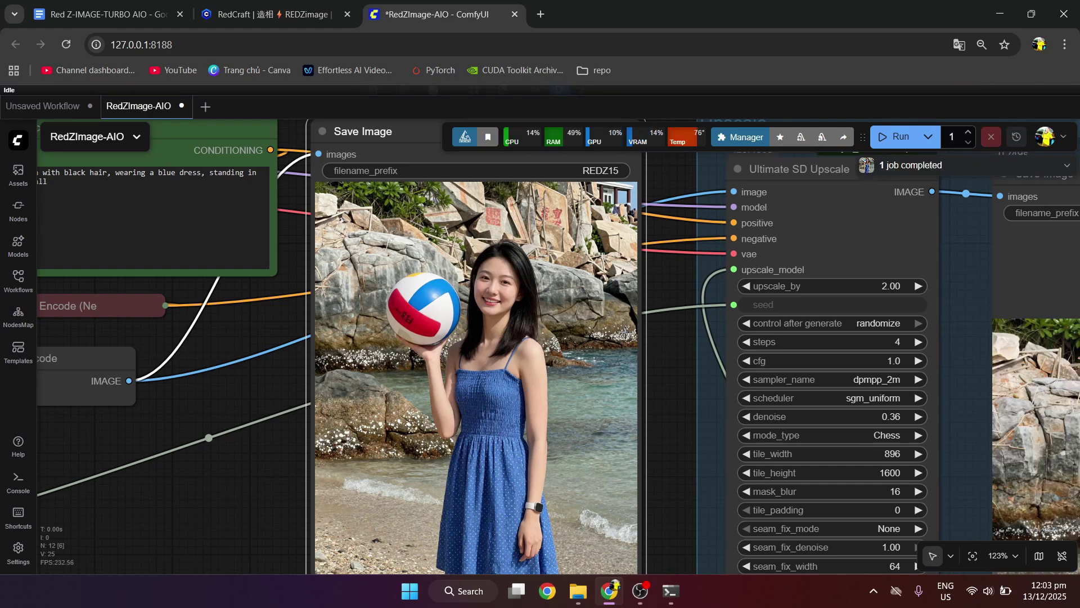
scroll(225, 376, "down", 5)
left_click_drag(257, 411, 259, 294)
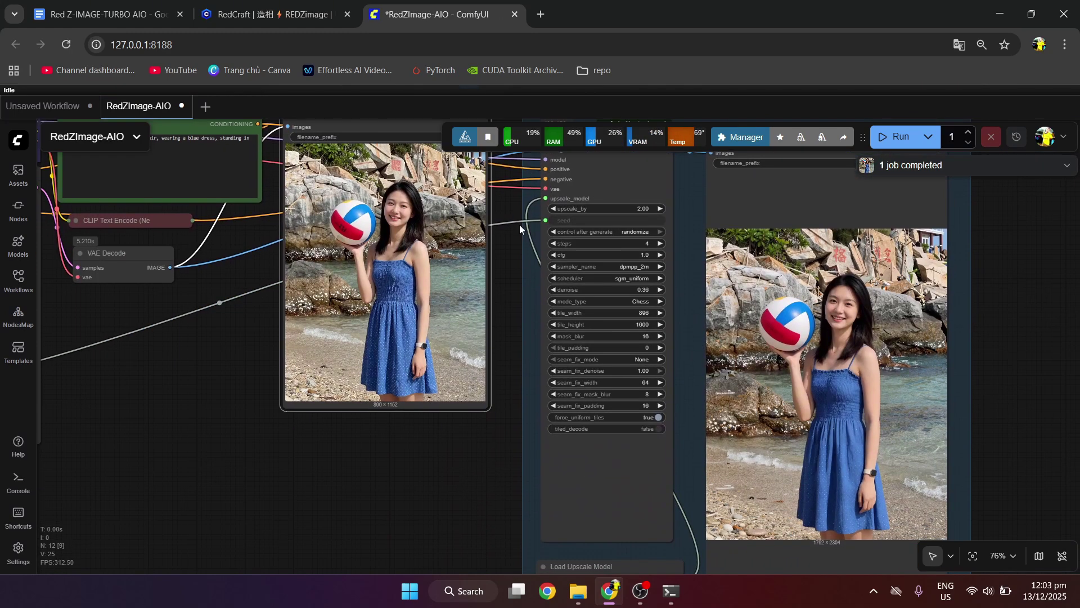
Step: Examine the generated beach image up close and compare it with the Ultimate SD Upscale output
scroll(503, 242, "up", 7)
scroll(485, 265, "up", 3)
left_click_drag(509, 255, 705, 360)
scroll(339, 334, "down", 5)
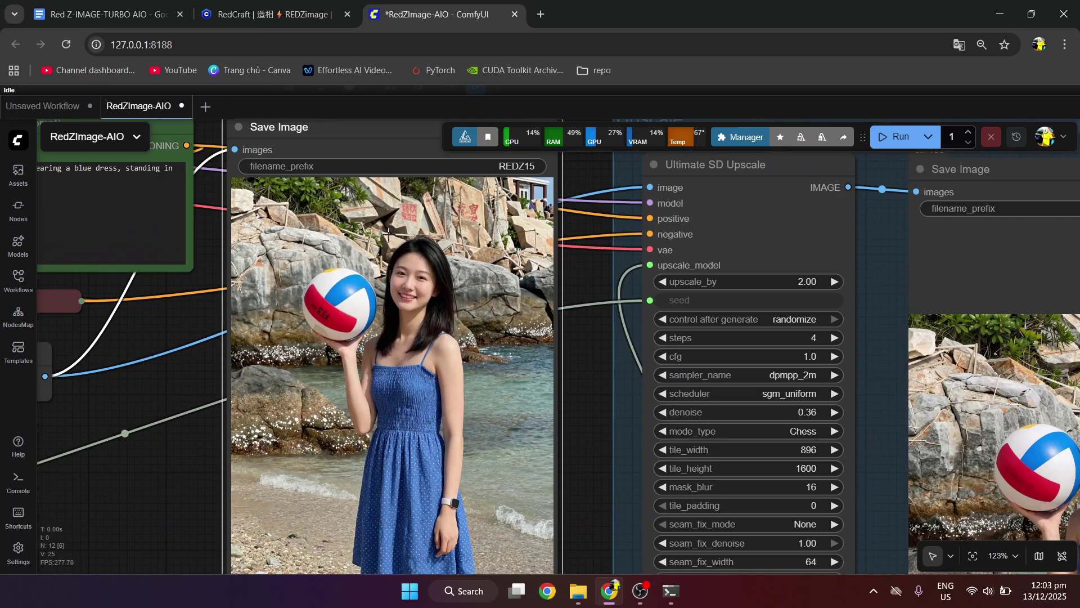
scroll(483, 389, "down", 2)
left_click_drag(582, 431, 78, 240)
scroll(692, 297, "down", 5)
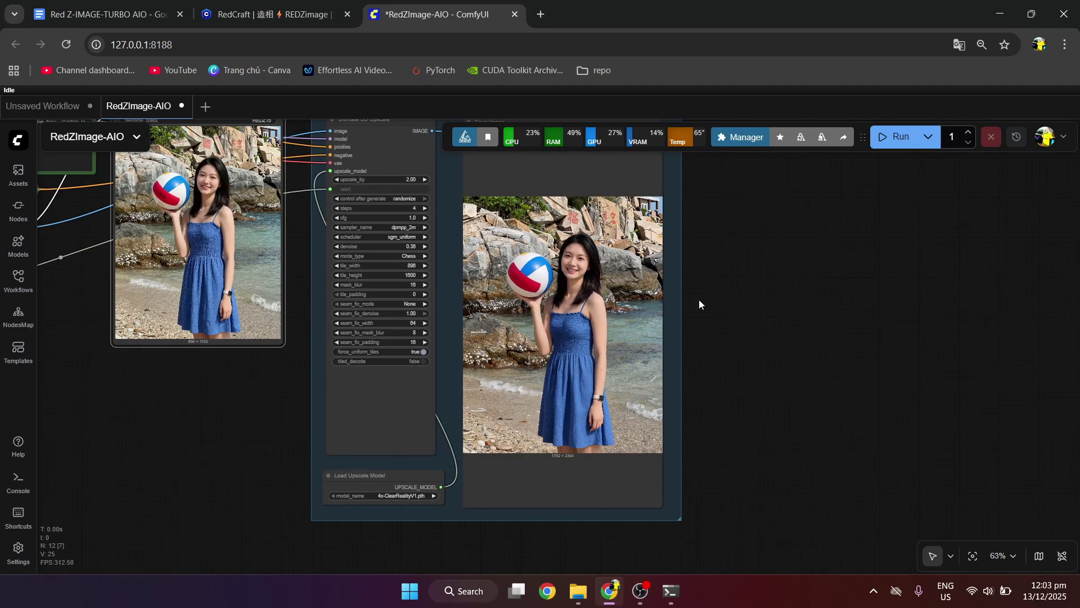
Step: Move the upscaled output's Save Image node out of the Upscale group to sit directly beside the base Save Image node
left_click_drag(729, 300, 752, 368)
left_click_drag(541, 259, 375, 203)
left_click_drag(254, 483, 241, 552)
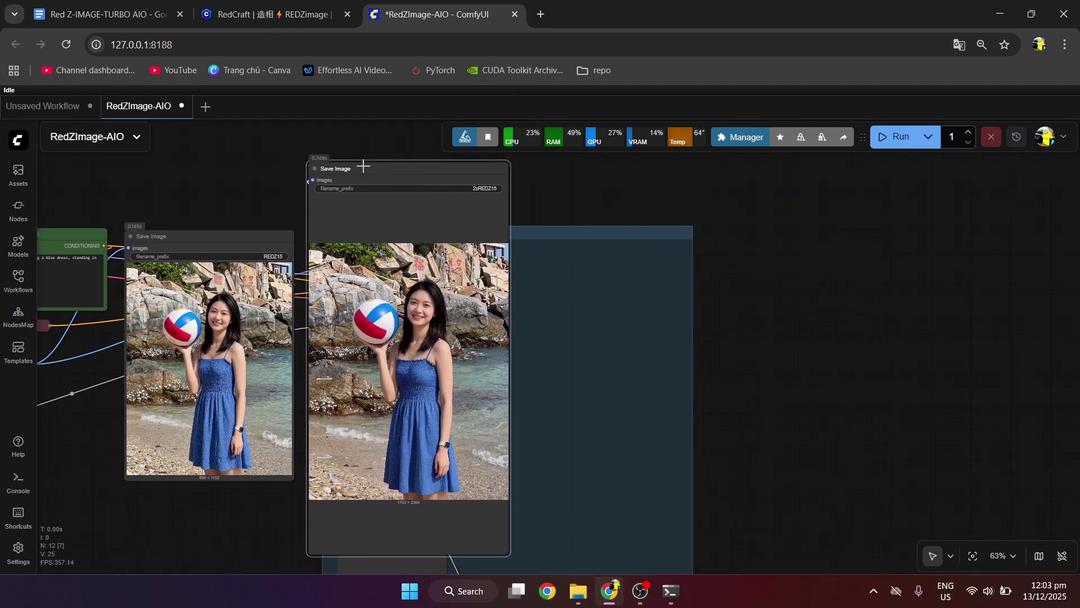